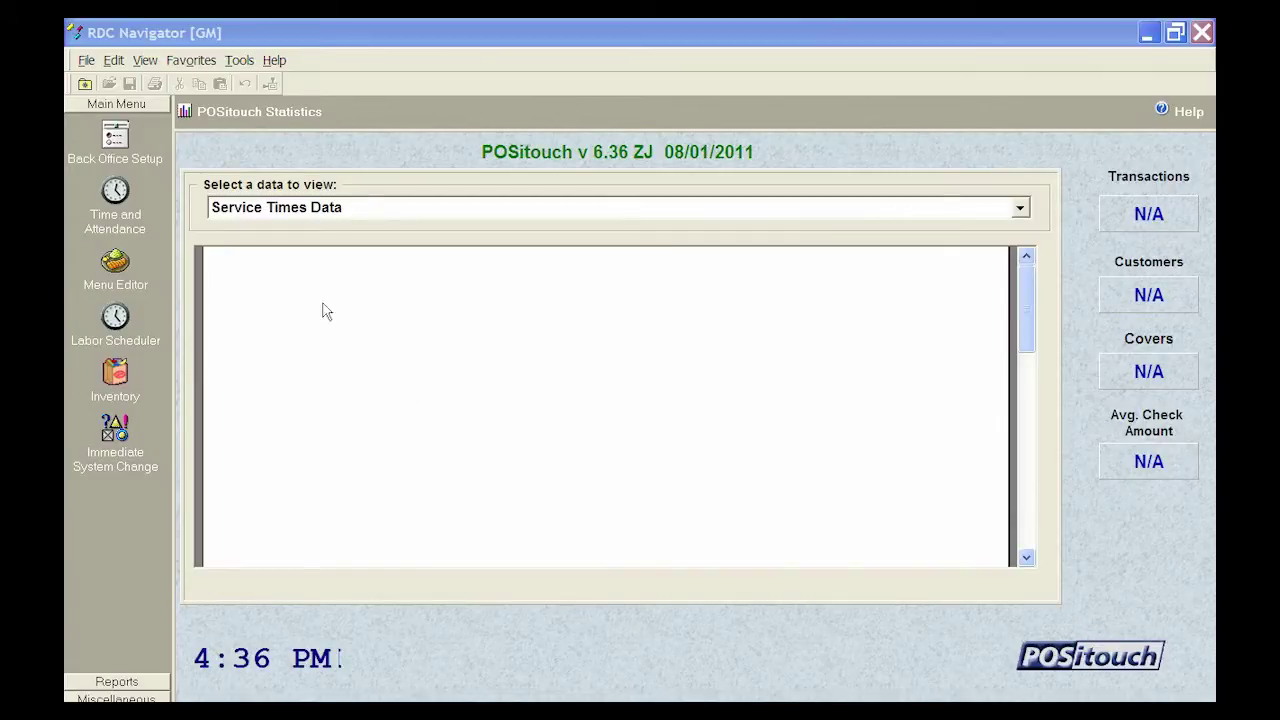
# Open order screen editing in the Menu Editor and view the cell layout of screen 1, BURGERS & SANWICHES
pyautogui.click(112, 258)
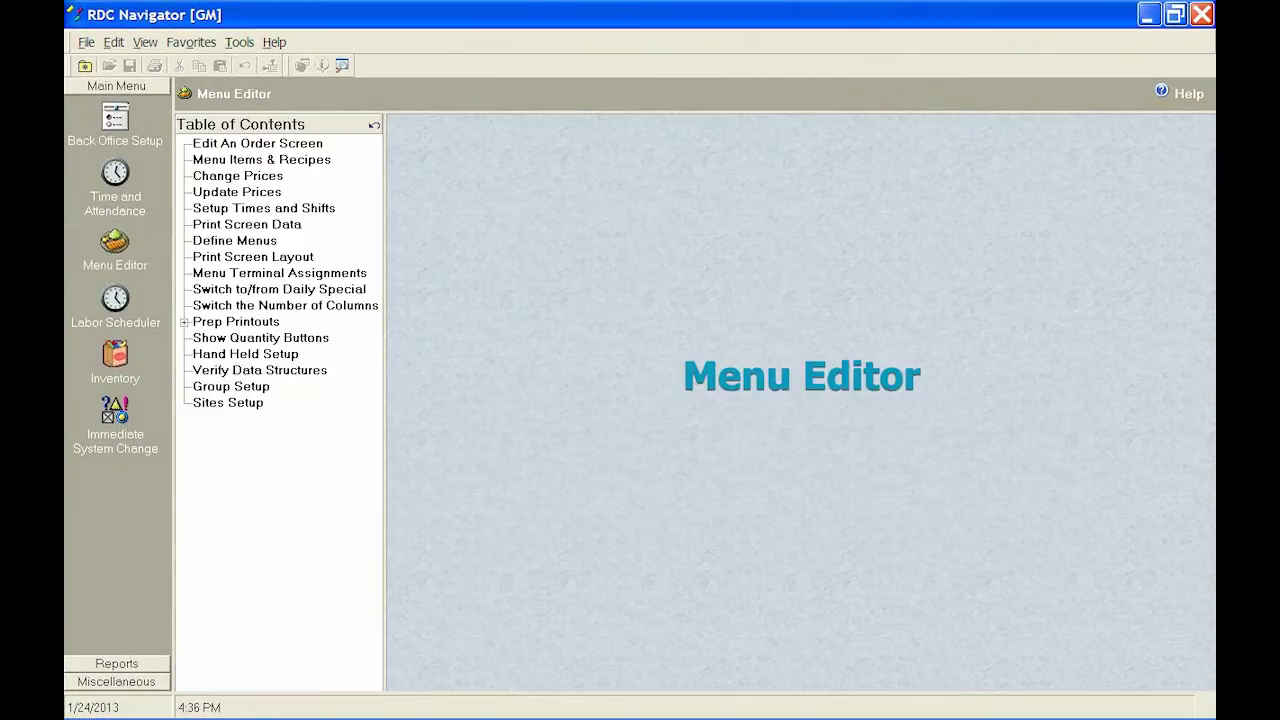
pyautogui.click(273, 147)
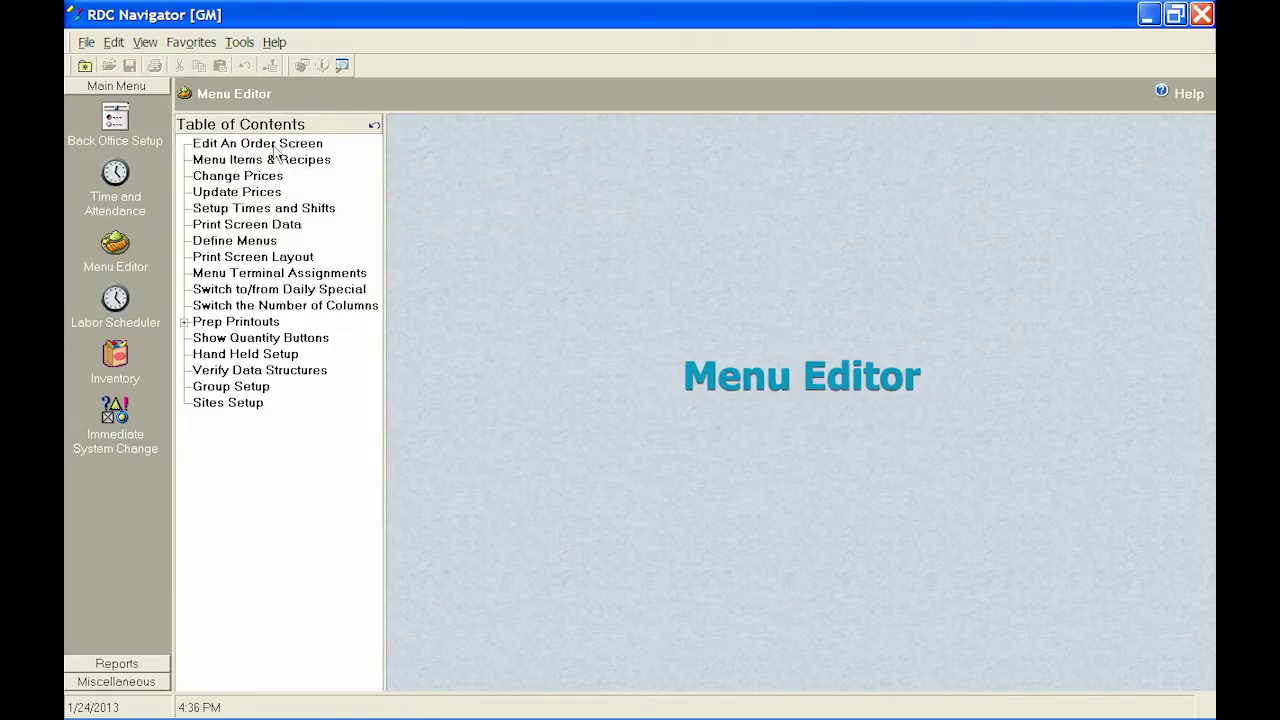
pyautogui.click(274, 147)
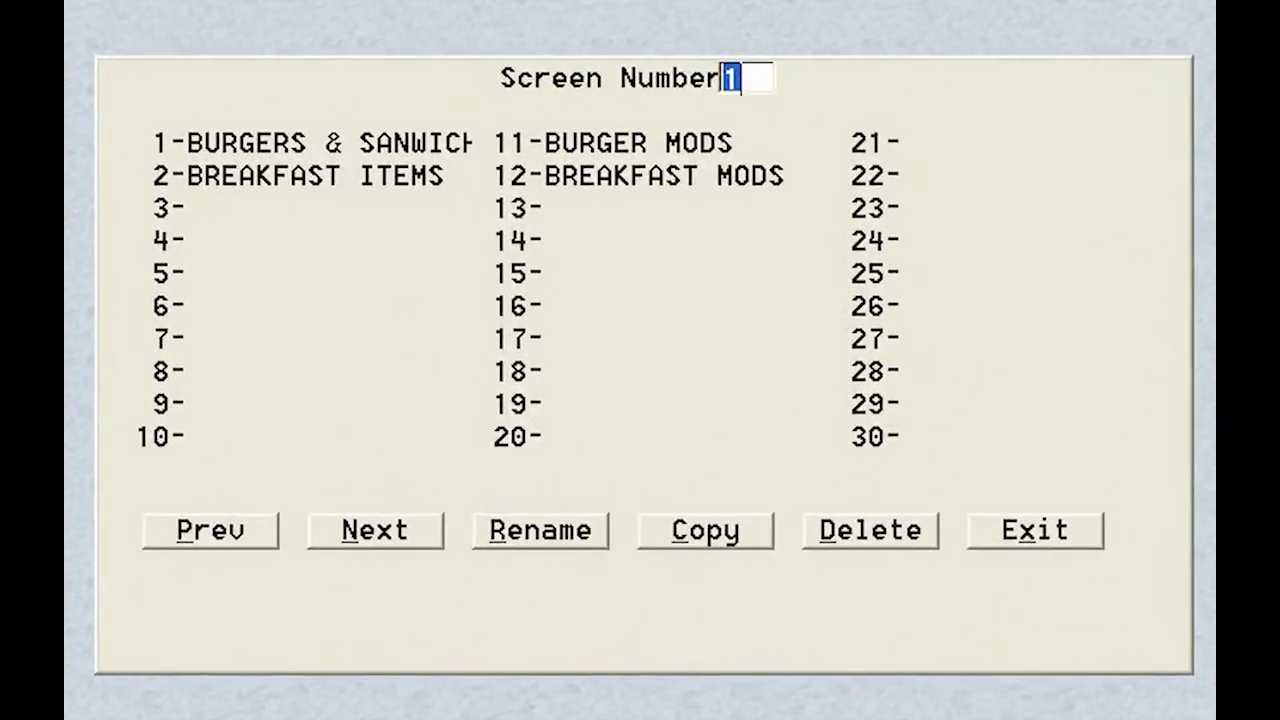
pyautogui.doubleClick(330, 150)
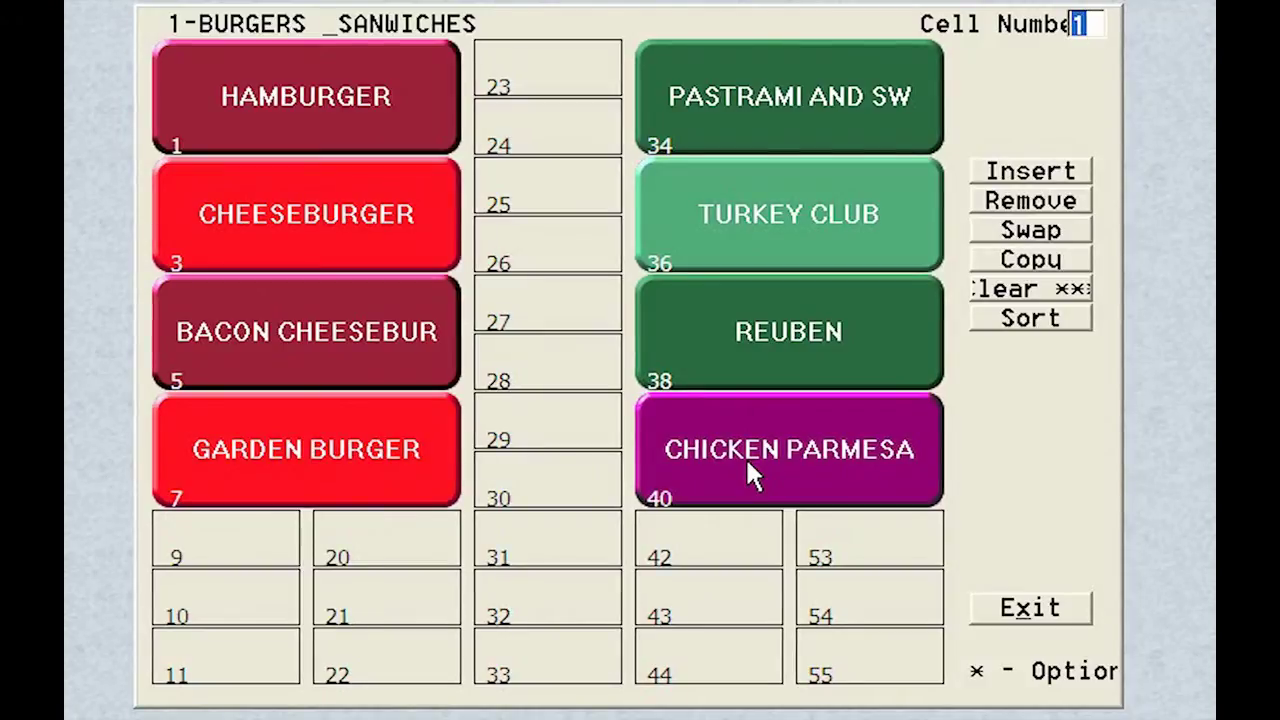
pyautogui.click(1040, 615)
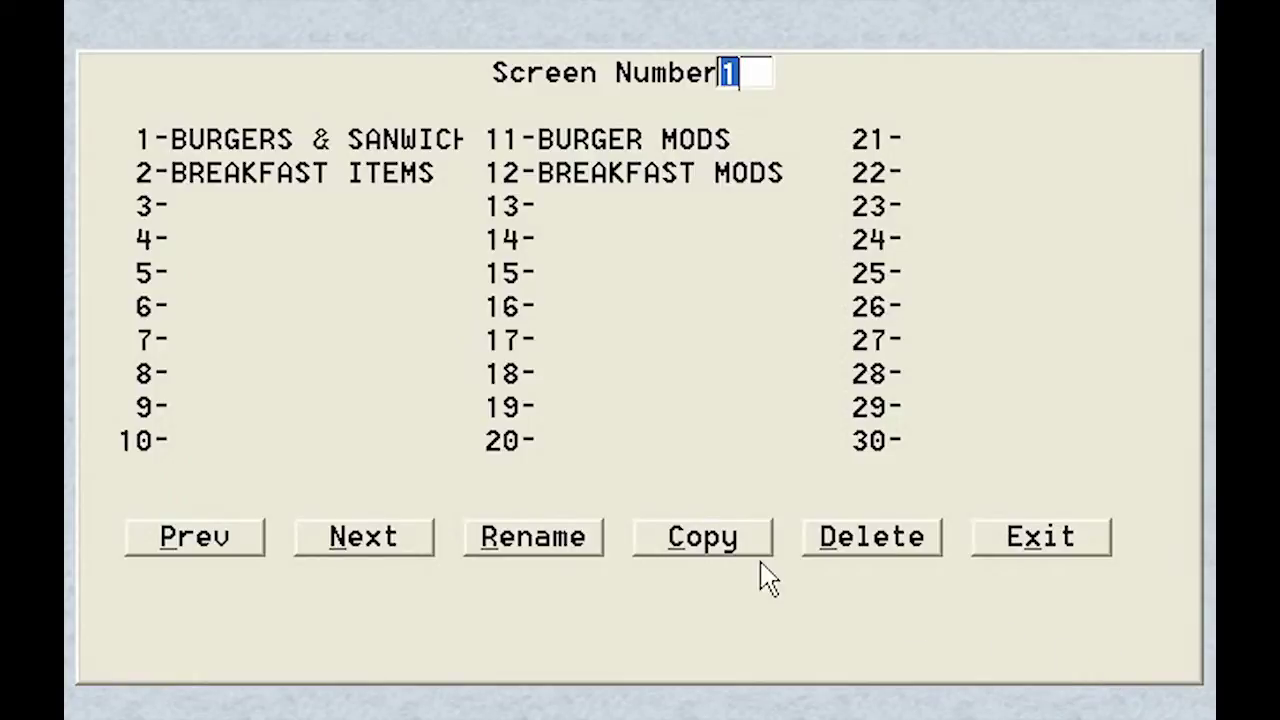
# Create order screen 3 as a daily special with 5 columns and the title ENTREES
pyautogui.click(250, 212)
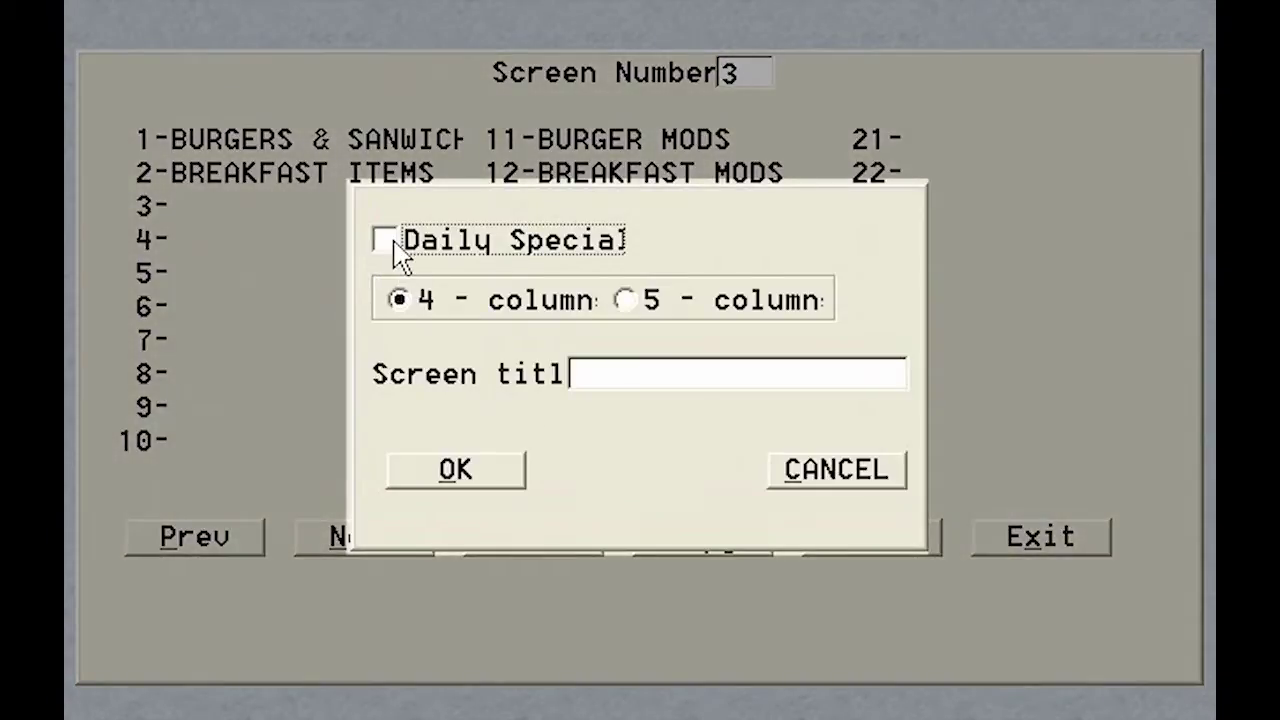
pyautogui.click(385, 244)
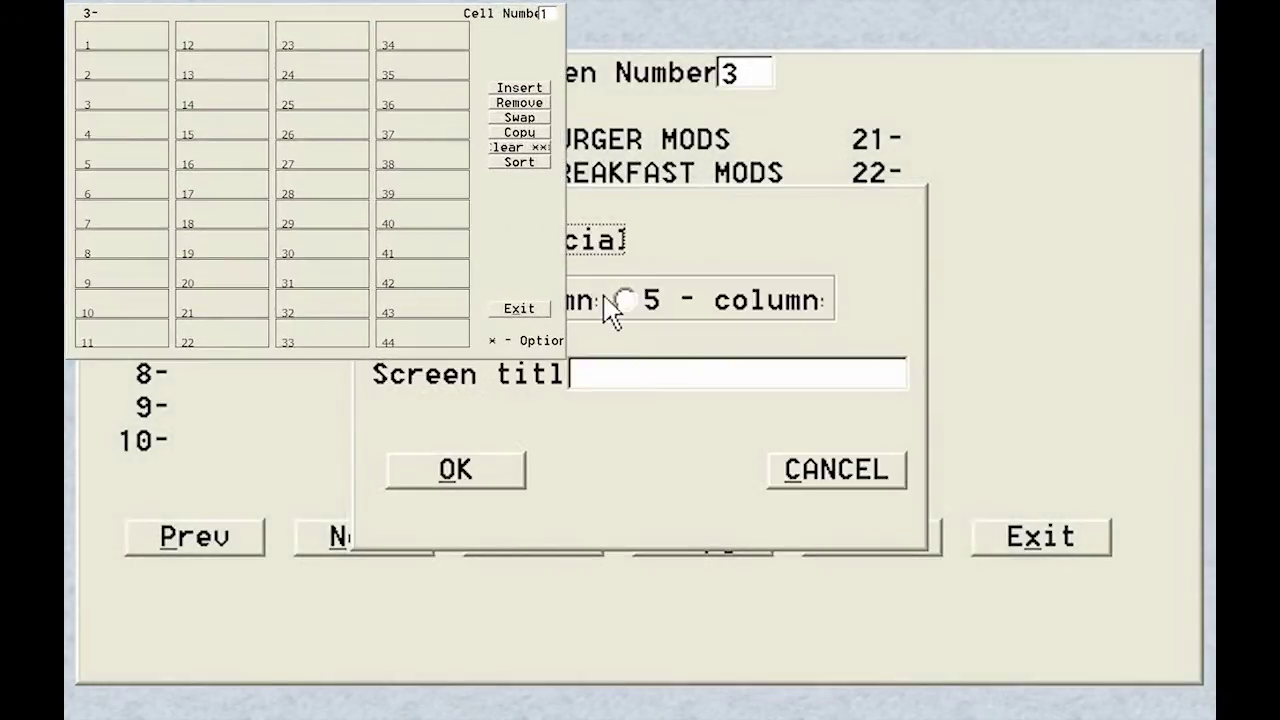
pyautogui.click(628, 302)
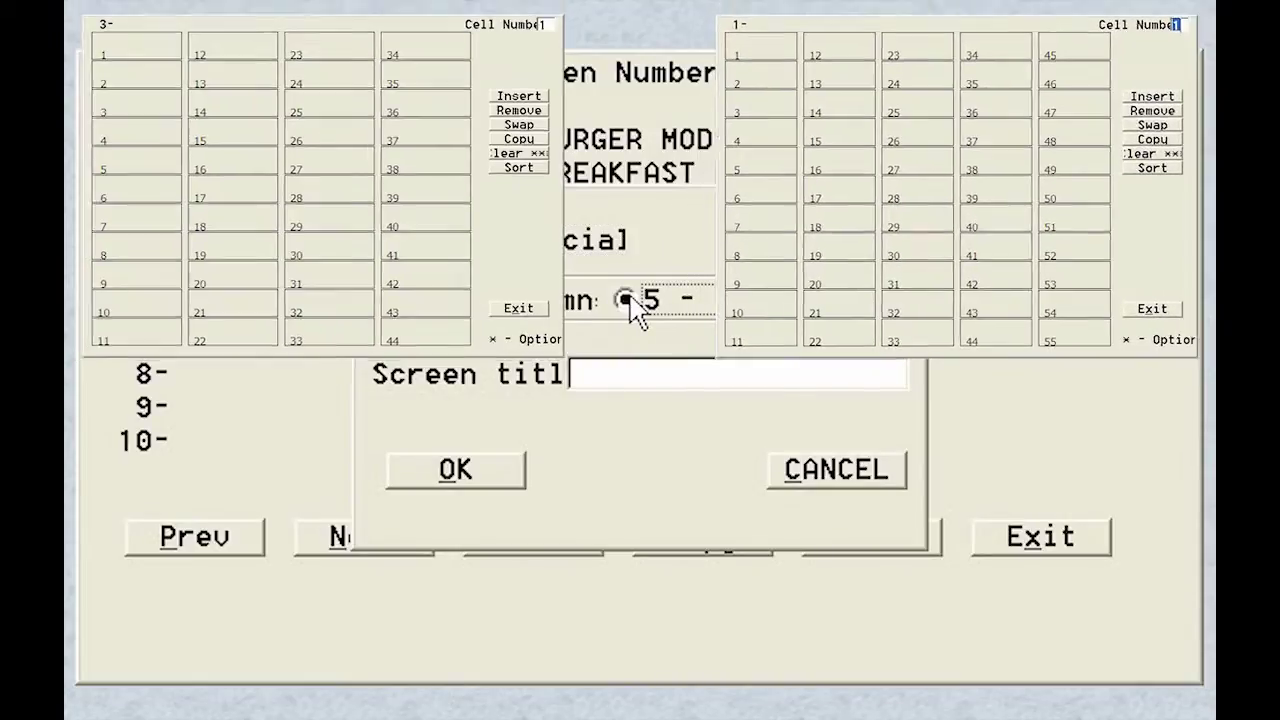
pyautogui.click(620, 373)
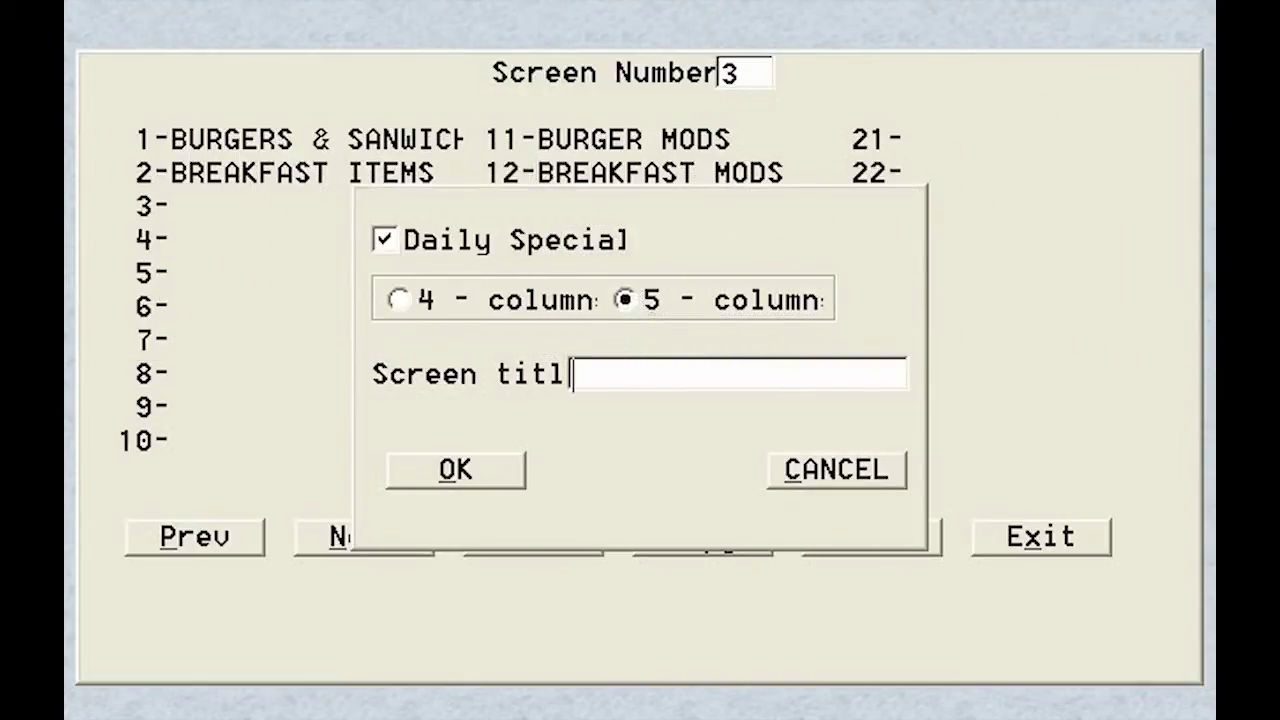
pyautogui.write('ENTREES')
pyautogui.click(440, 472)
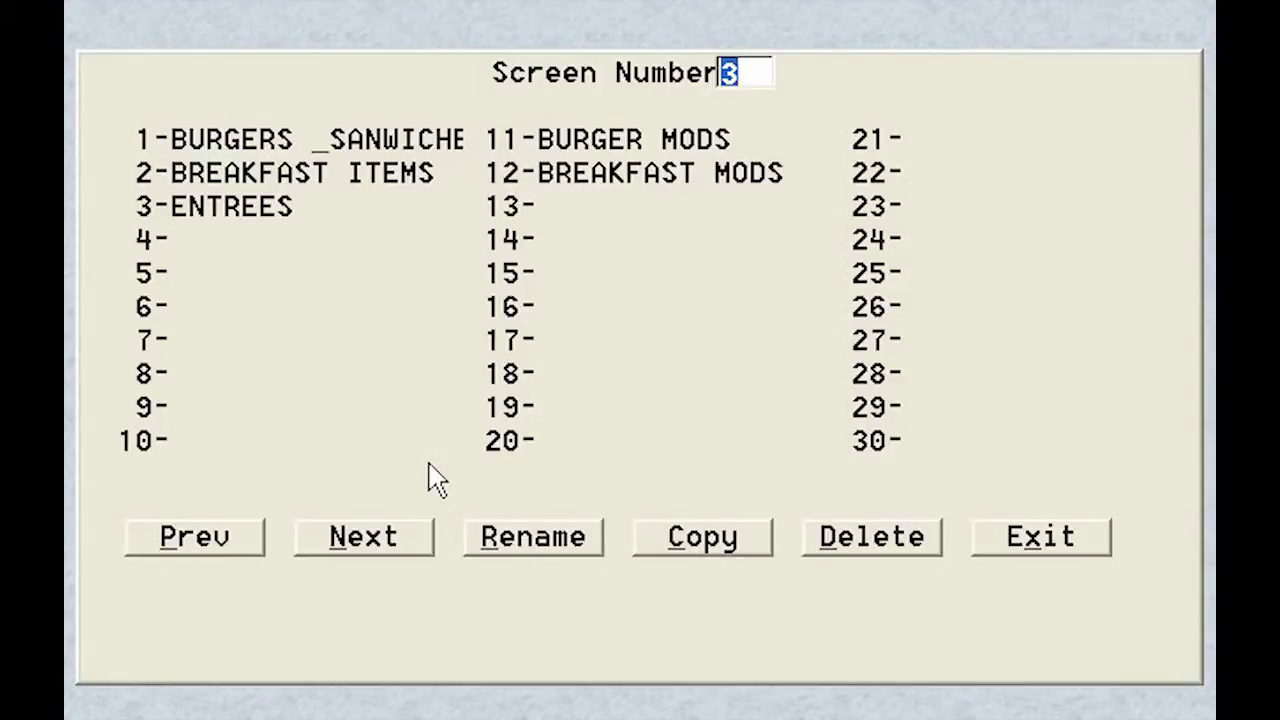
# Open the ENTREES screen and view its cell layout for each day from Monday to Saturday, ending on Sunday
pyautogui.doubleClick(228, 208)
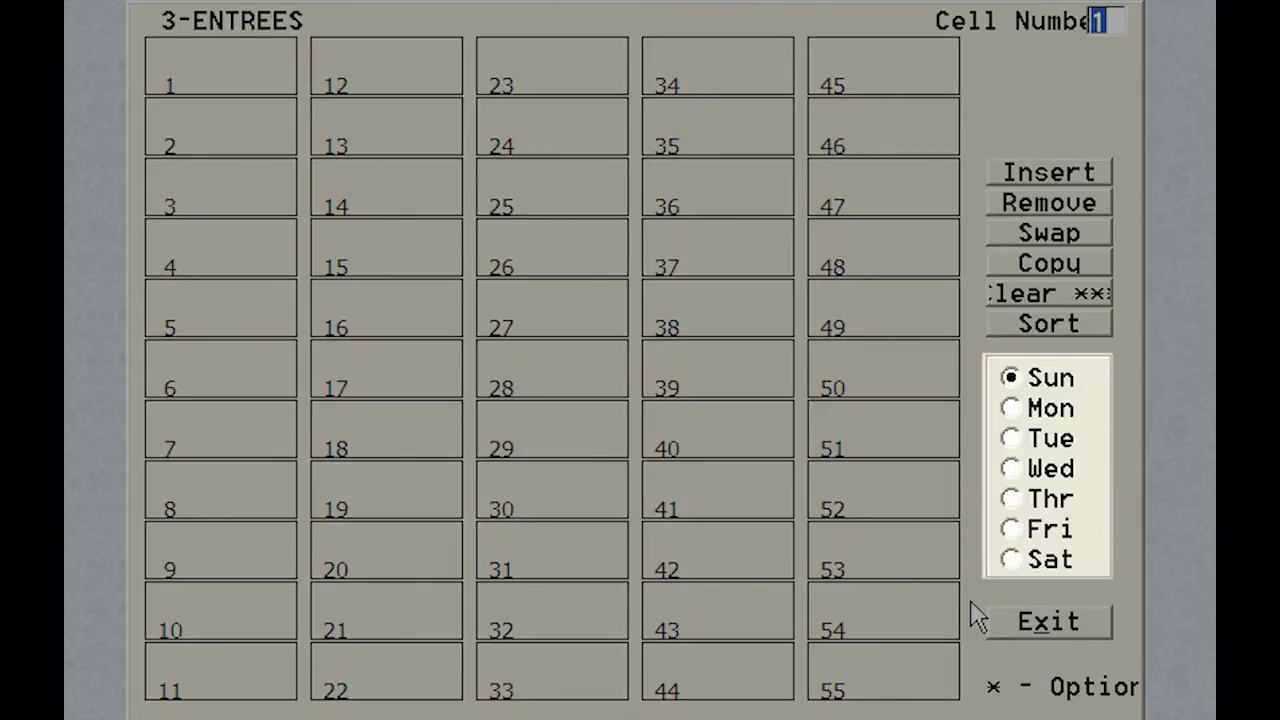
pyautogui.click(1012, 410)
pyautogui.click(1010, 440)
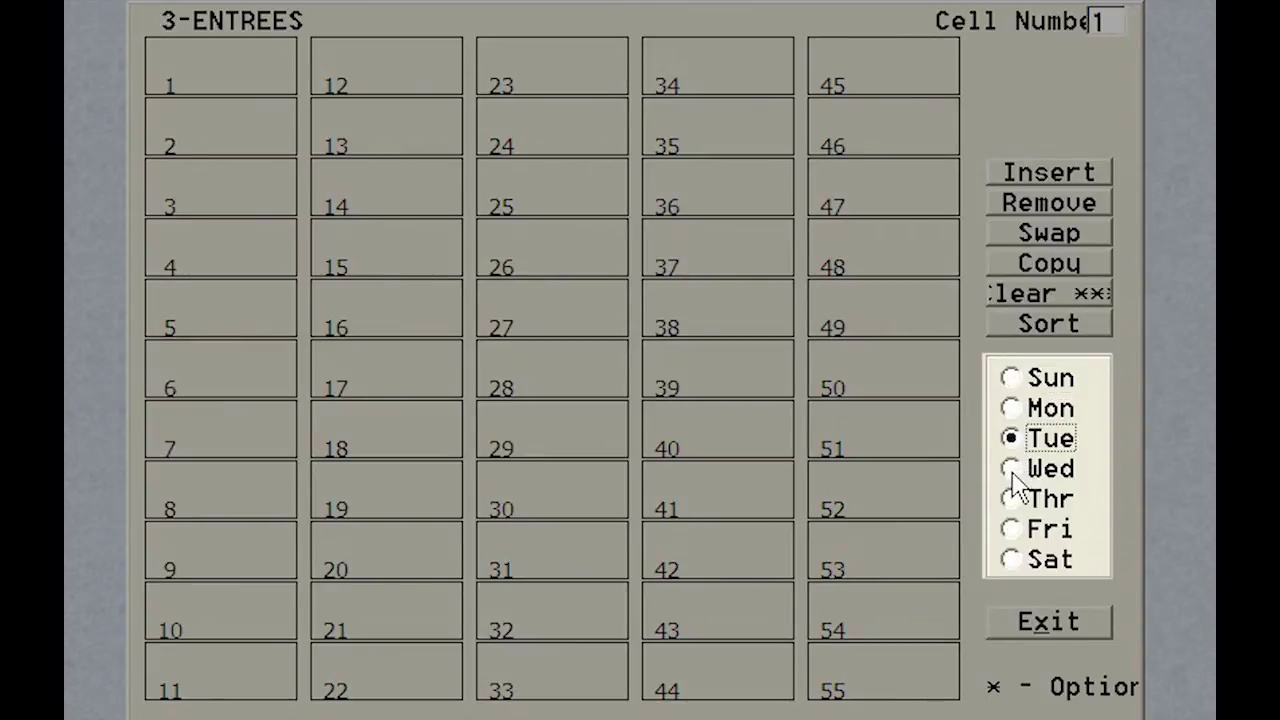
pyautogui.click(1012, 470)
pyautogui.click(1012, 503)
pyautogui.click(1013, 533)
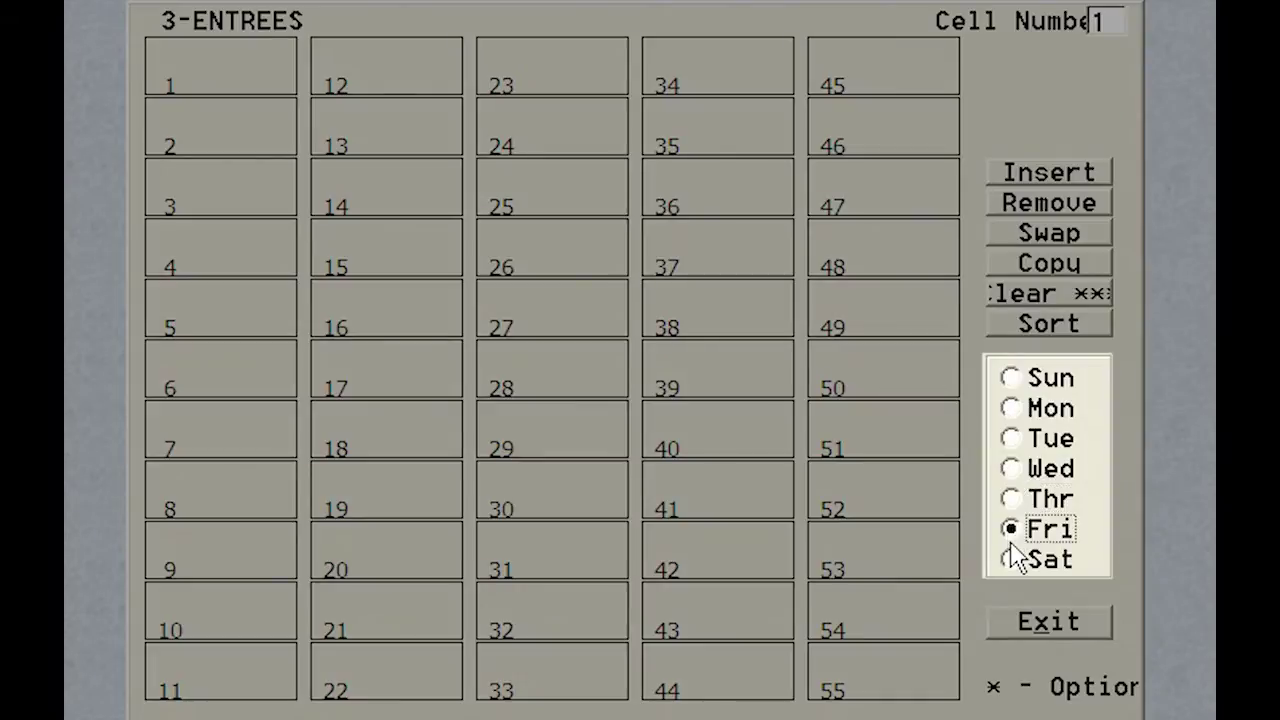
pyautogui.click(1012, 561)
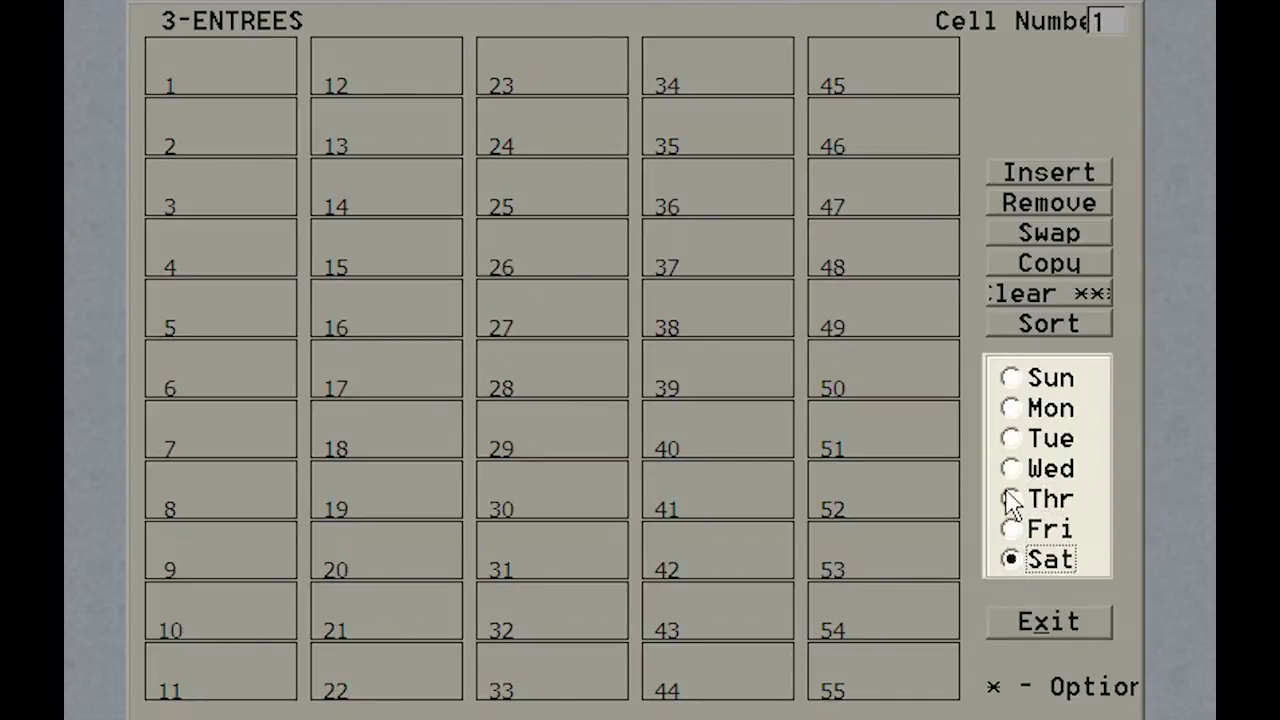
pyautogui.click(1008, 378)
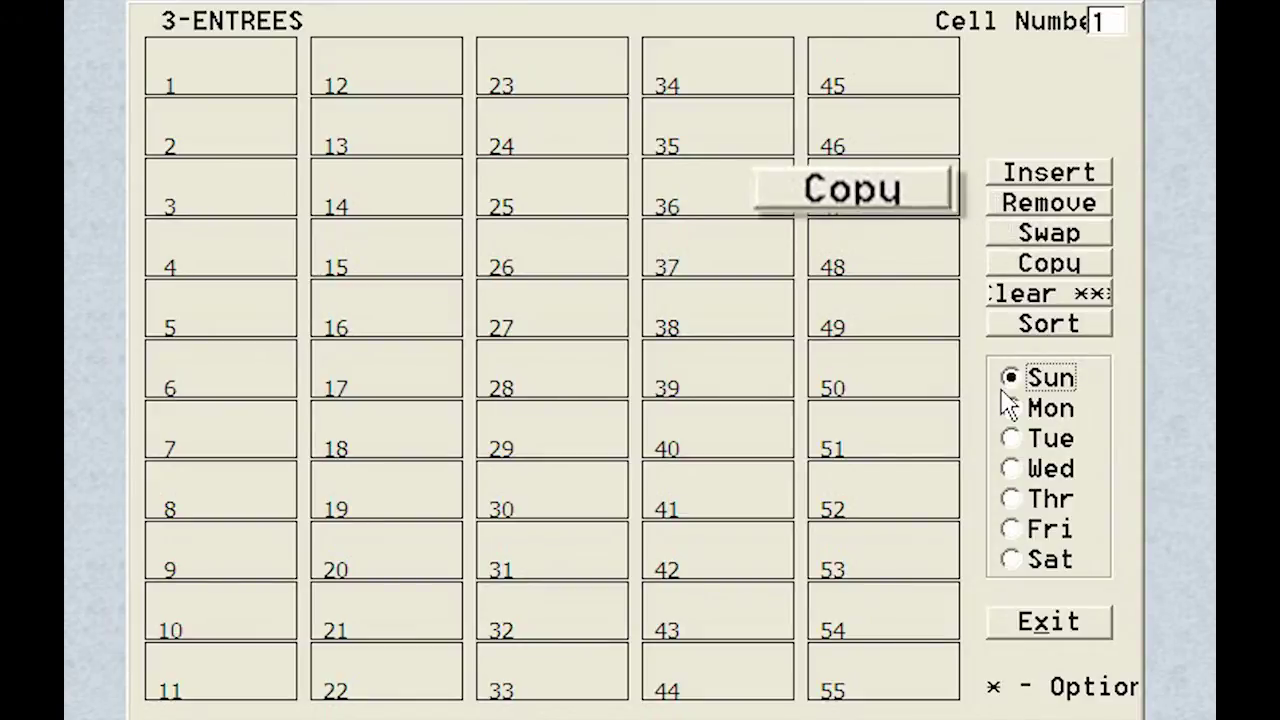
# Copy cell 40, CHICKEN PARMESA, from the BURGERS & SANWICHES screen into cell 1 of the Sunday ENTREES screen
pyautogui.click(1090, 269)
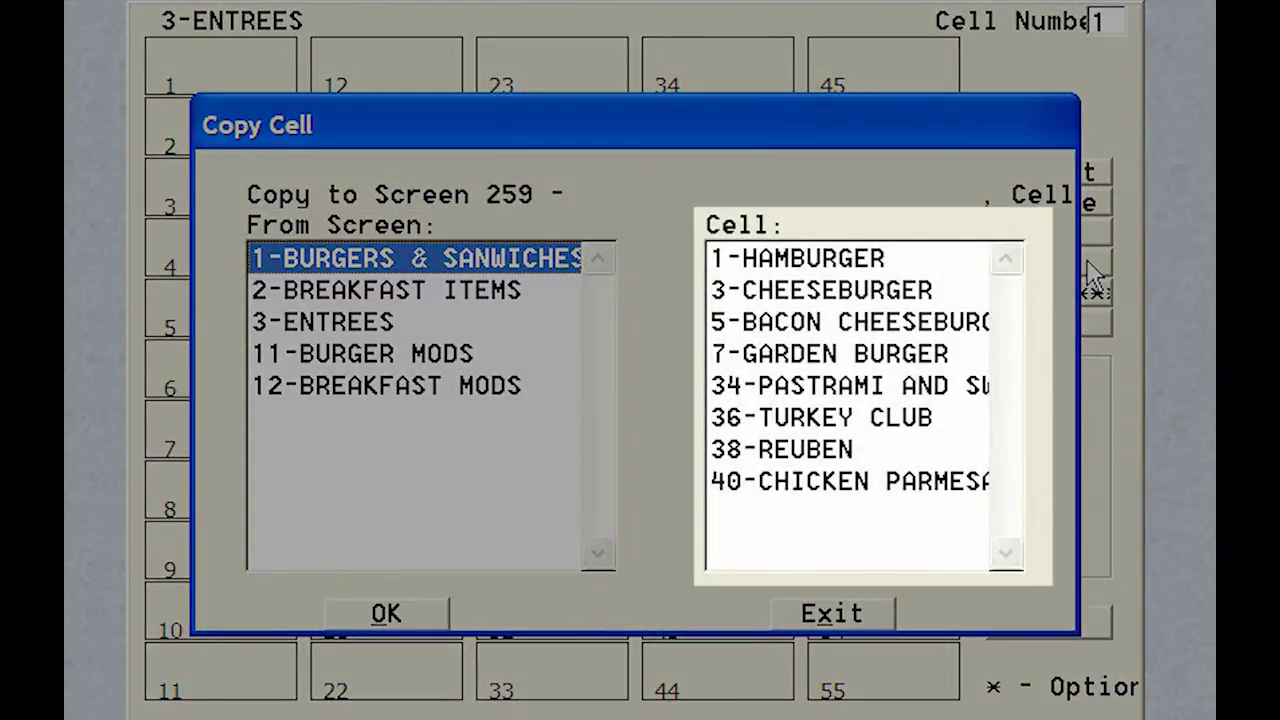
pyautogui.click(322, 294)
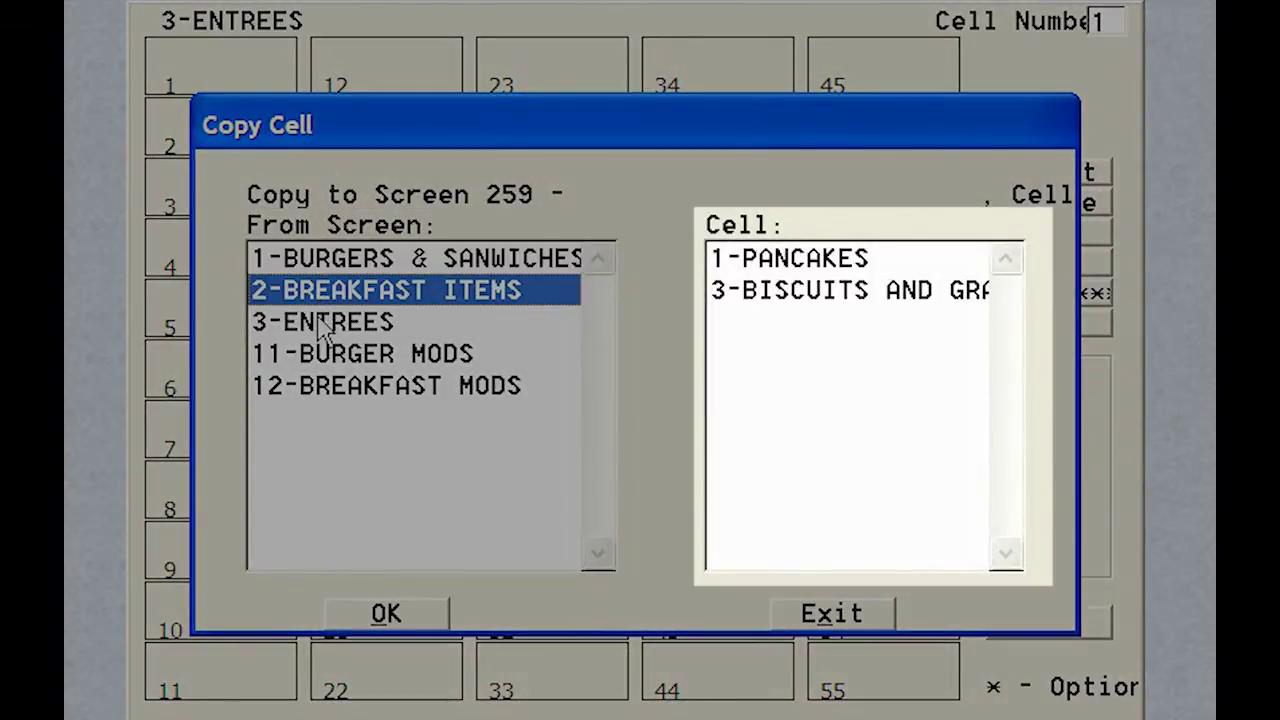
pyautogui.click(320, 326)
pyautogui.click(322, 358)
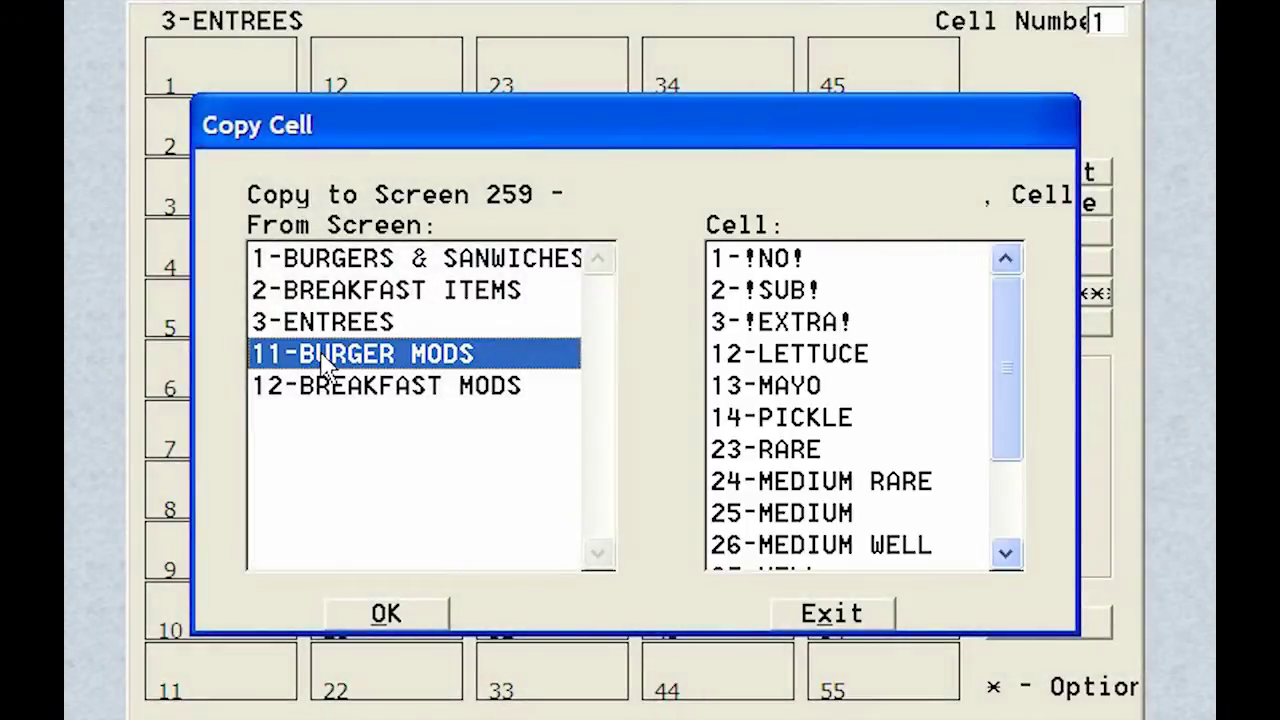
pyautogui.click(325, 390)
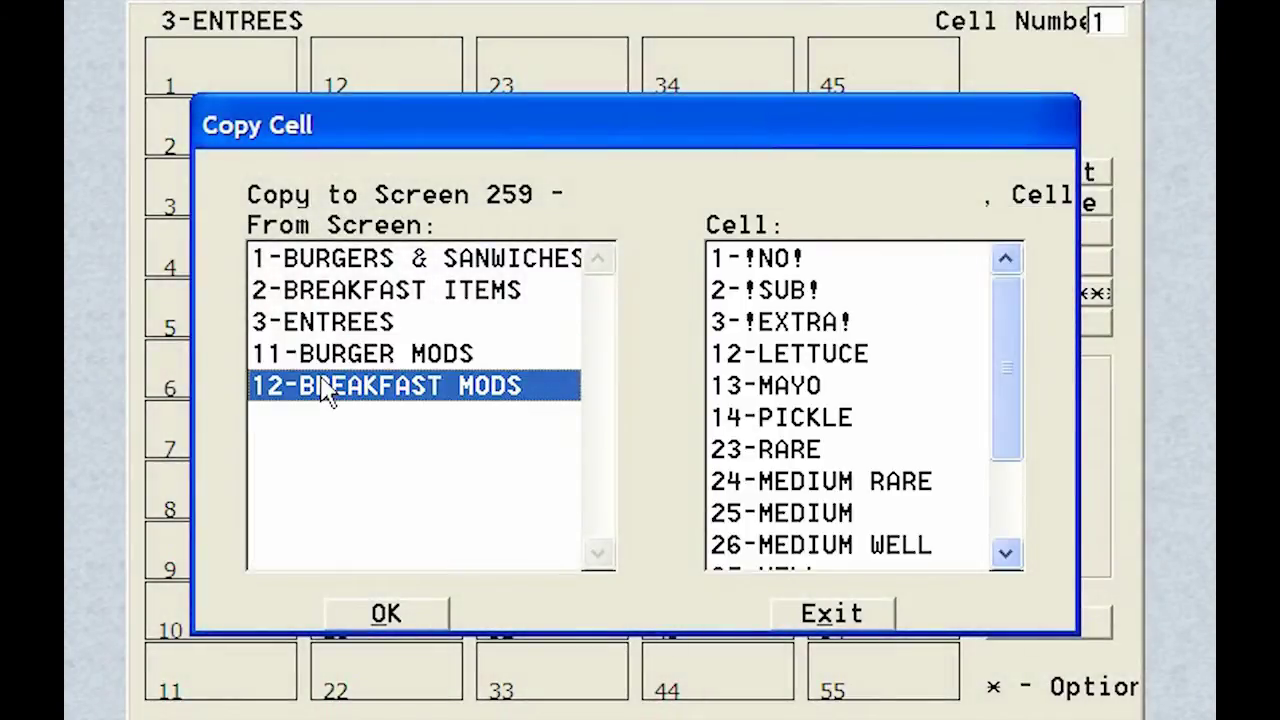
pyautogui.click(327, 266)
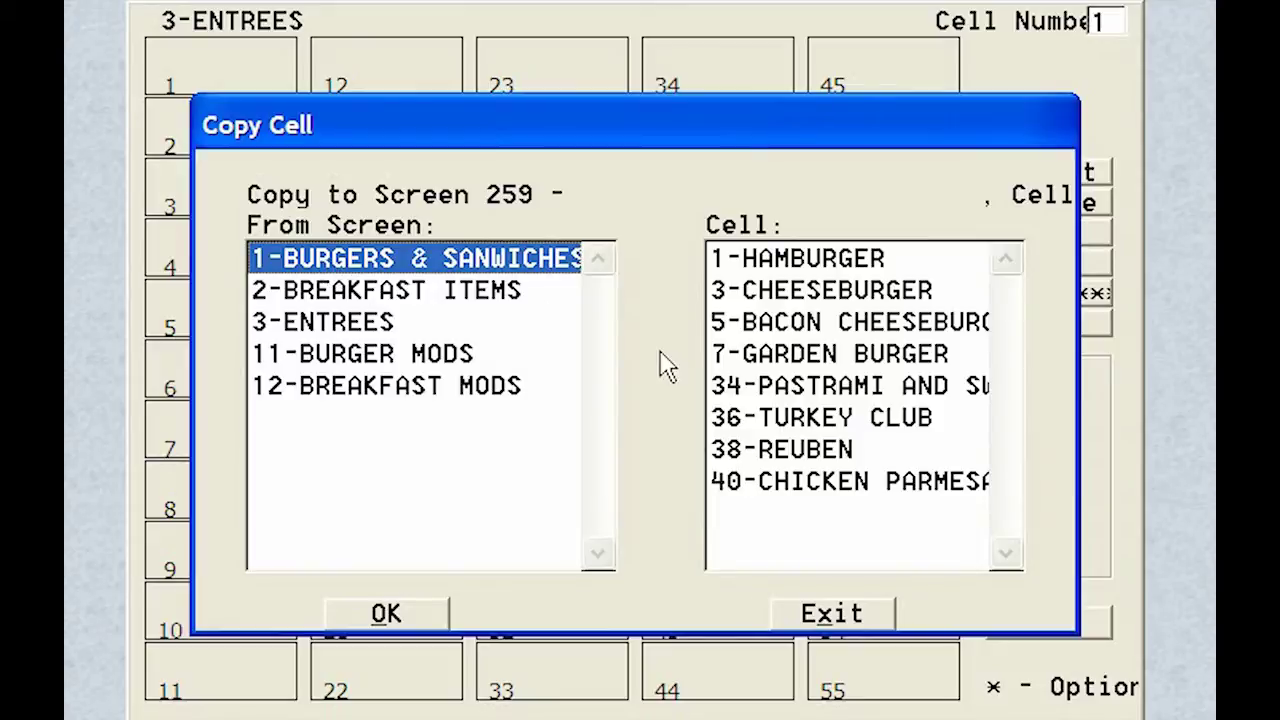
pyautogui.click(838, 485)
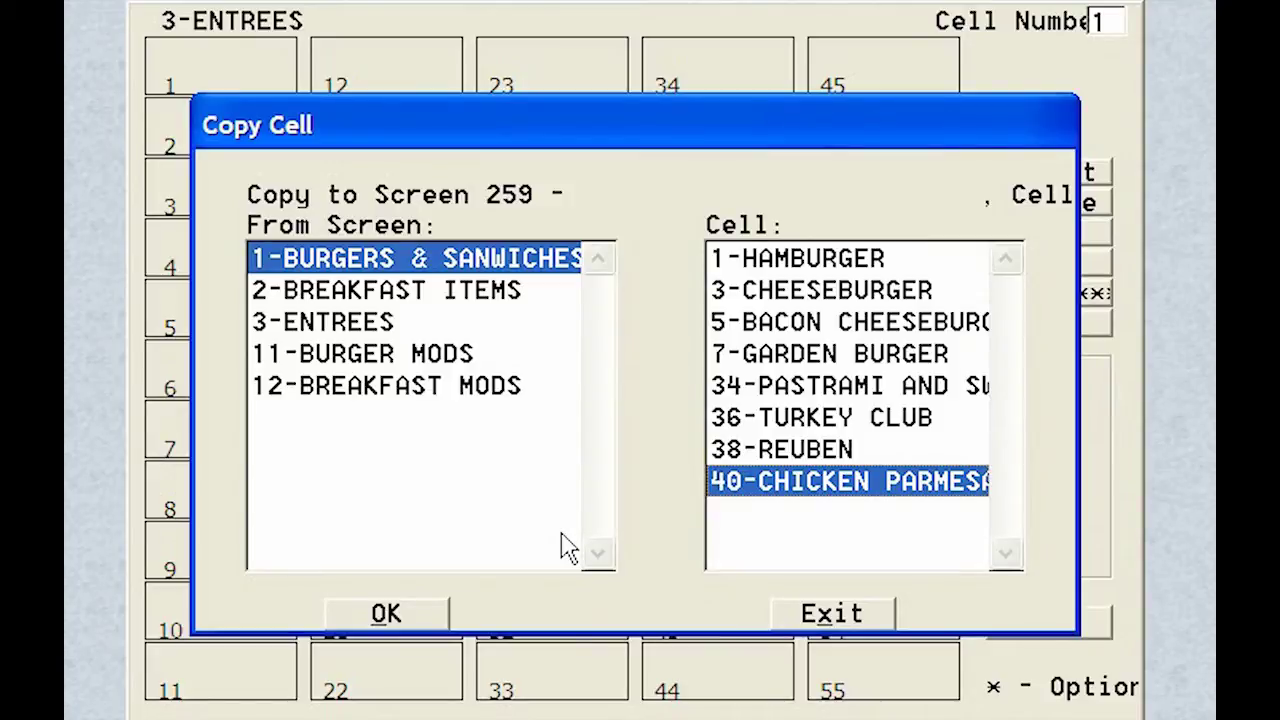
pyautogui.click(412, 612)
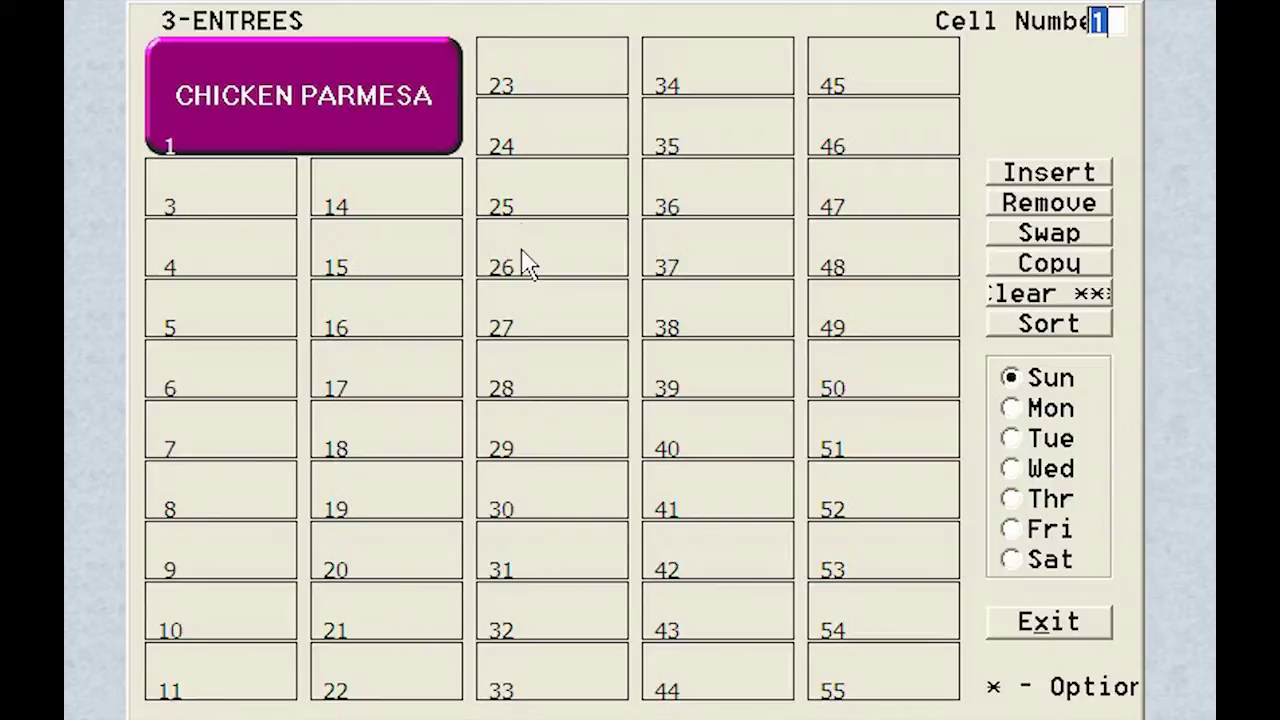
# View the blank setup form of cell 25, and copy CHICKEN PARMESA from BURGERS & SANWICHES into cell 50
pyautogui.click(525, 218)
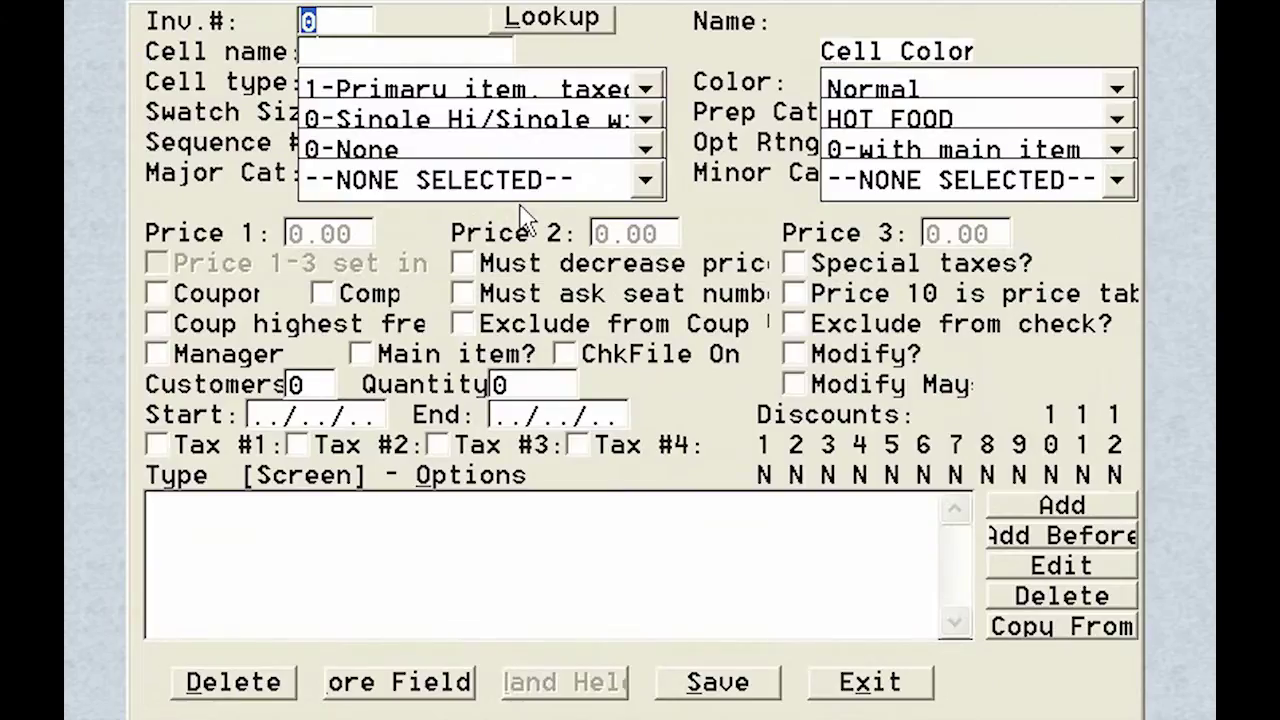
pyautogui.click(876, 681)
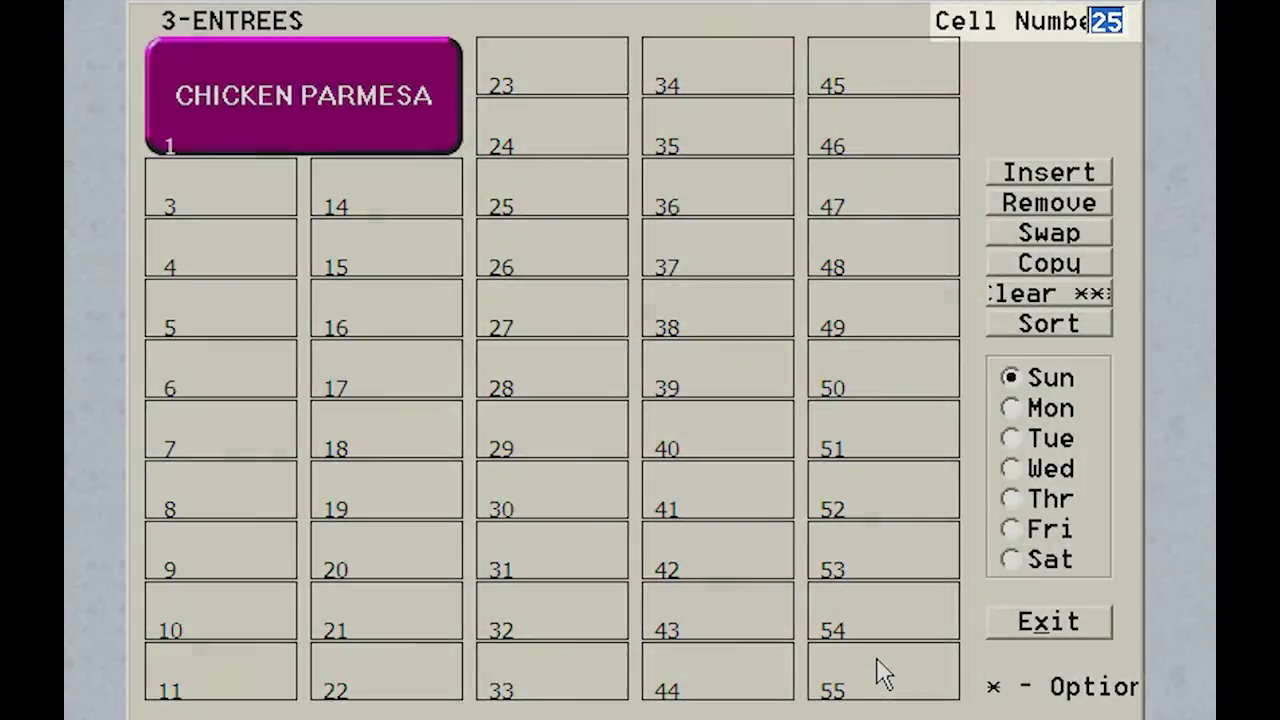
pyautogui.write('50')
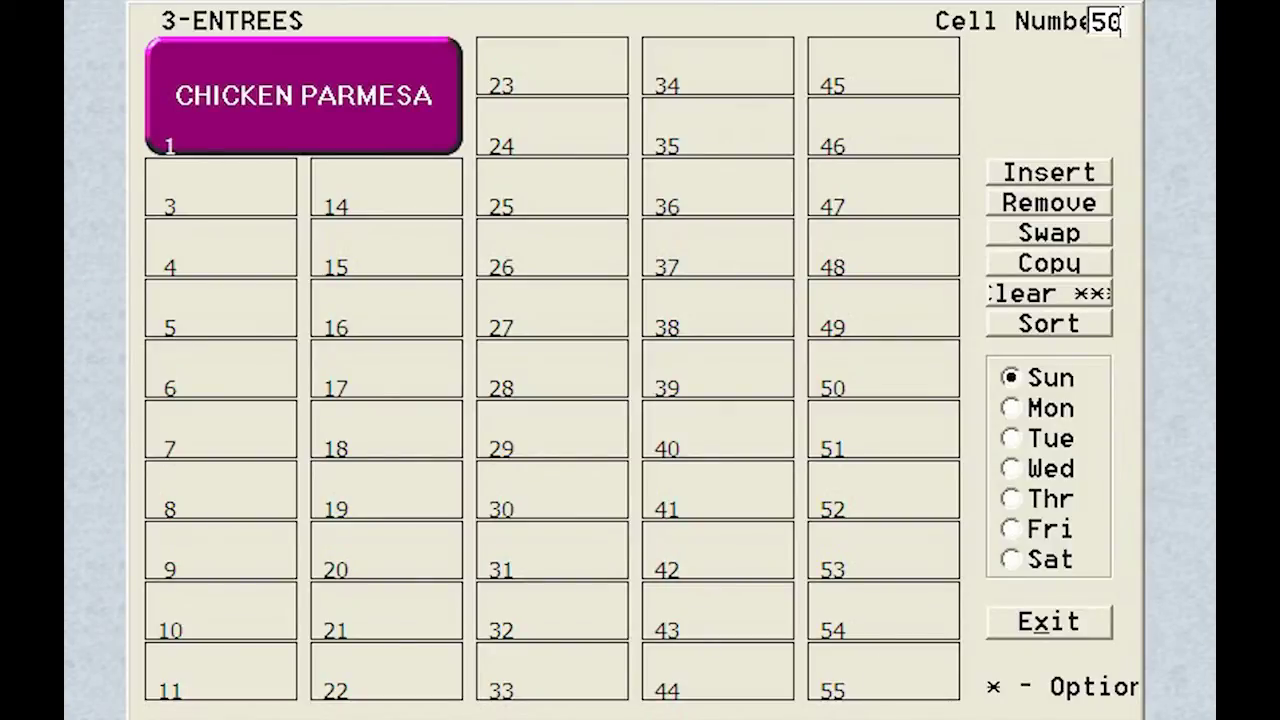
pyautogui.click(1070, 266)
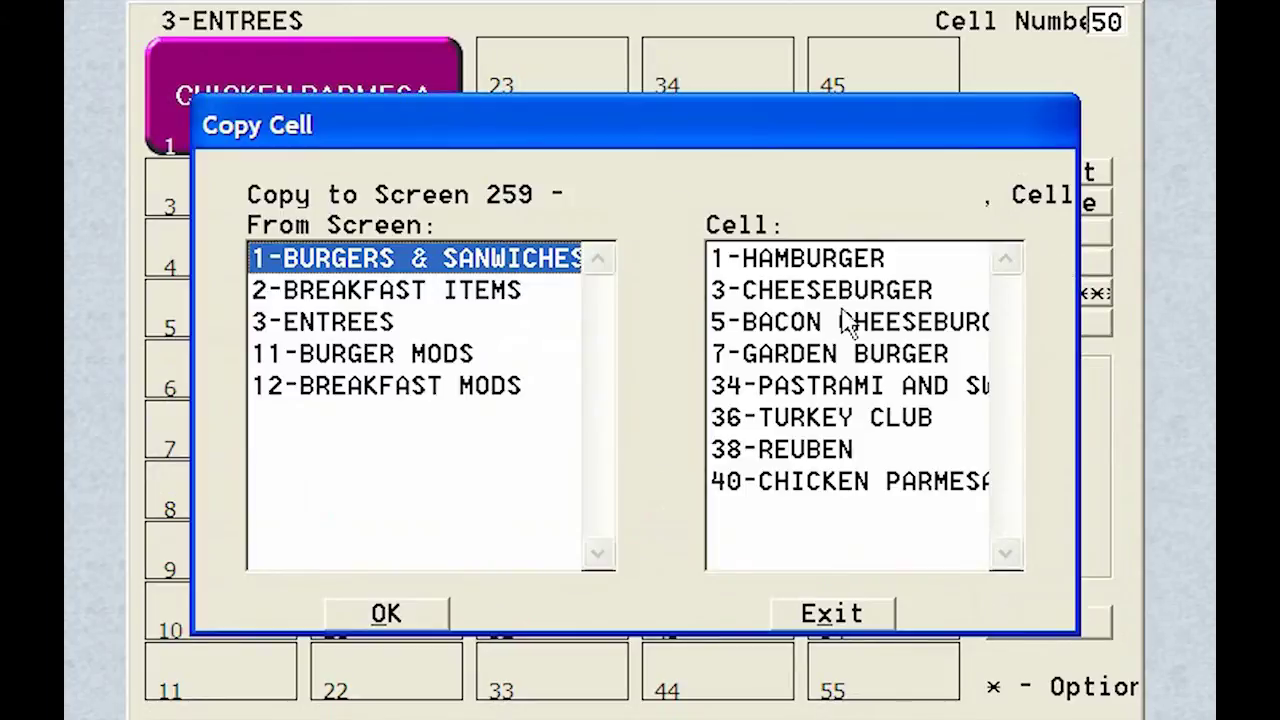
pyautogui.click(766, 480)
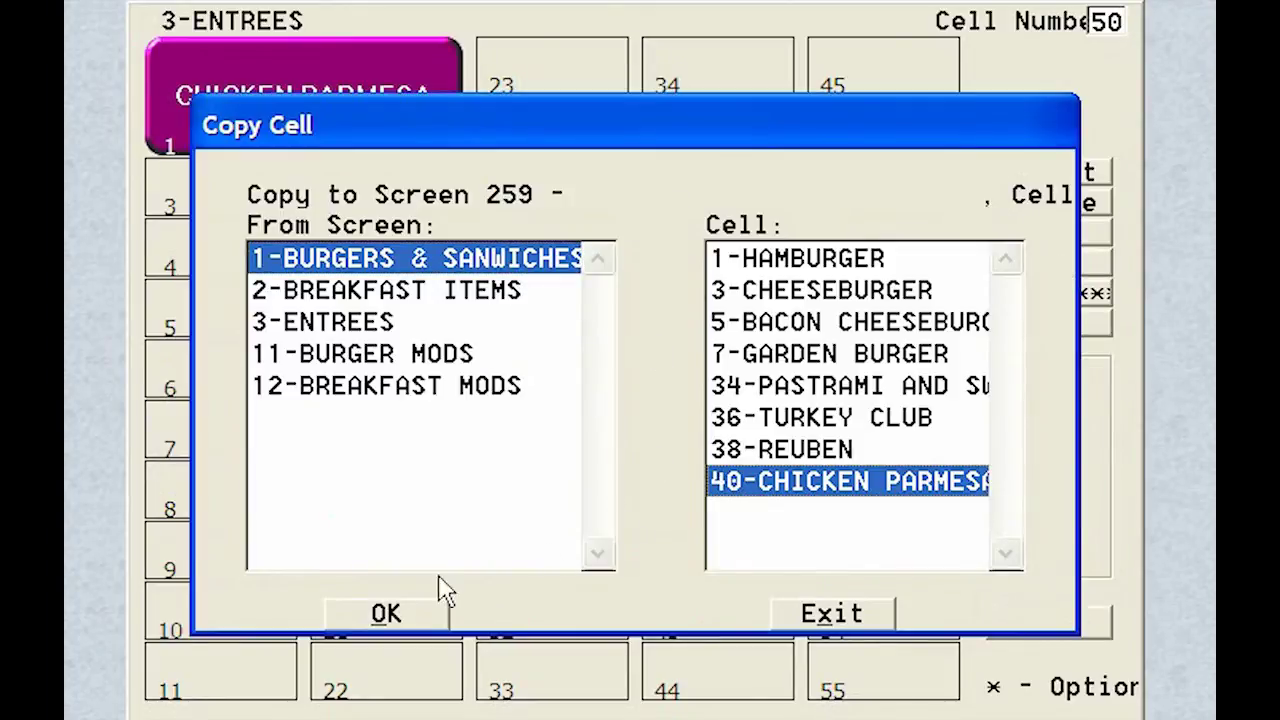
pyautogui.click(390, 612)
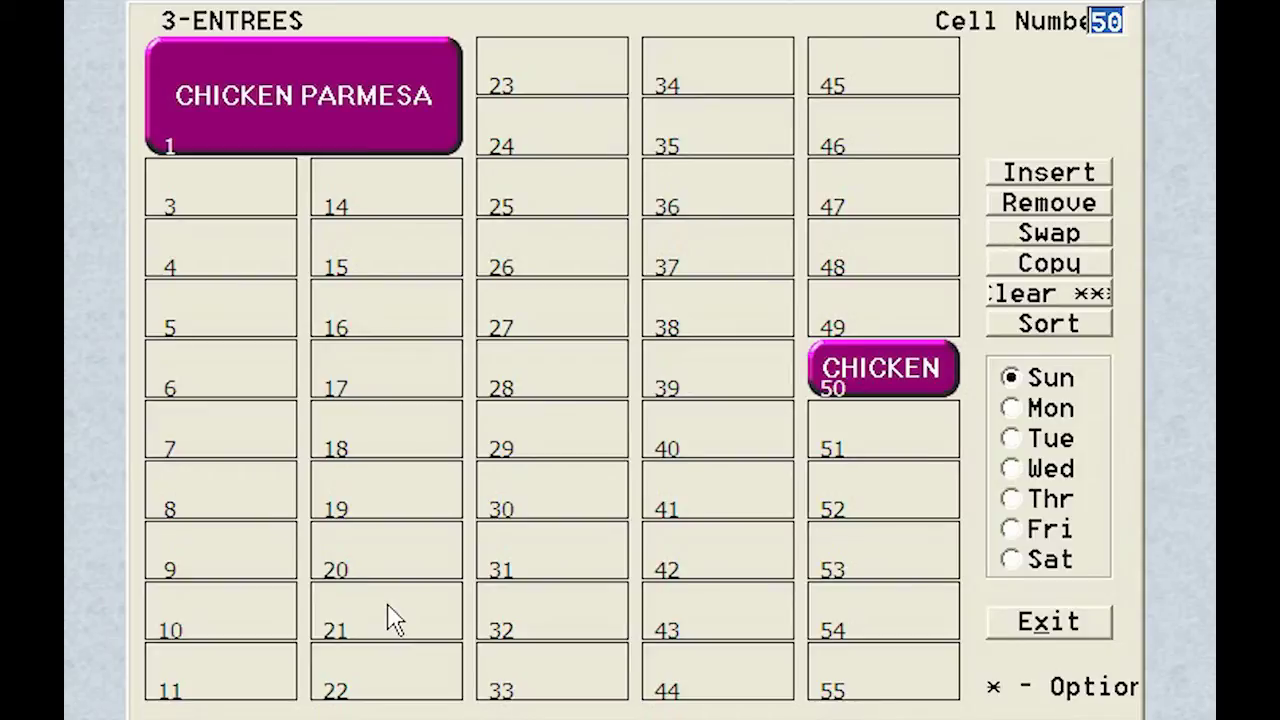
# Swap cell 3 with cell 50 on the ENTREES screen
pyautogui.click(1058, 238)
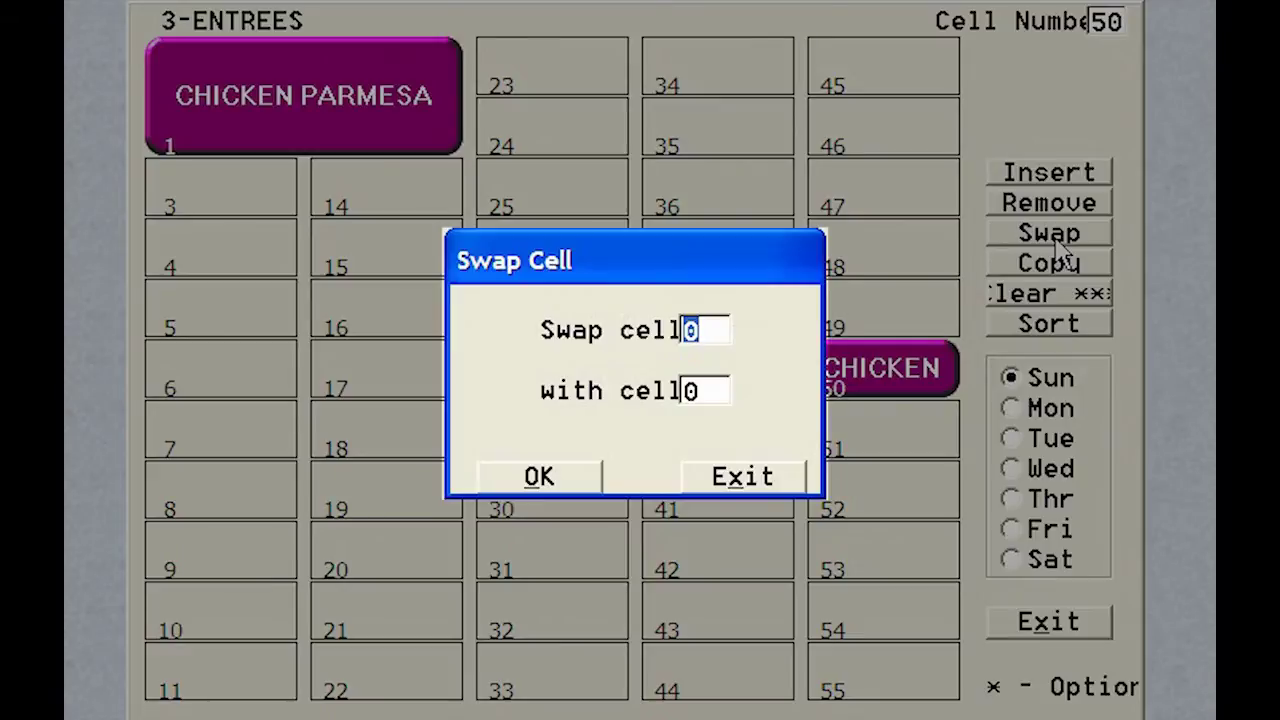
pyautogui.write('3')
pyautogui.press('Tab')
pyautogui.write('5')
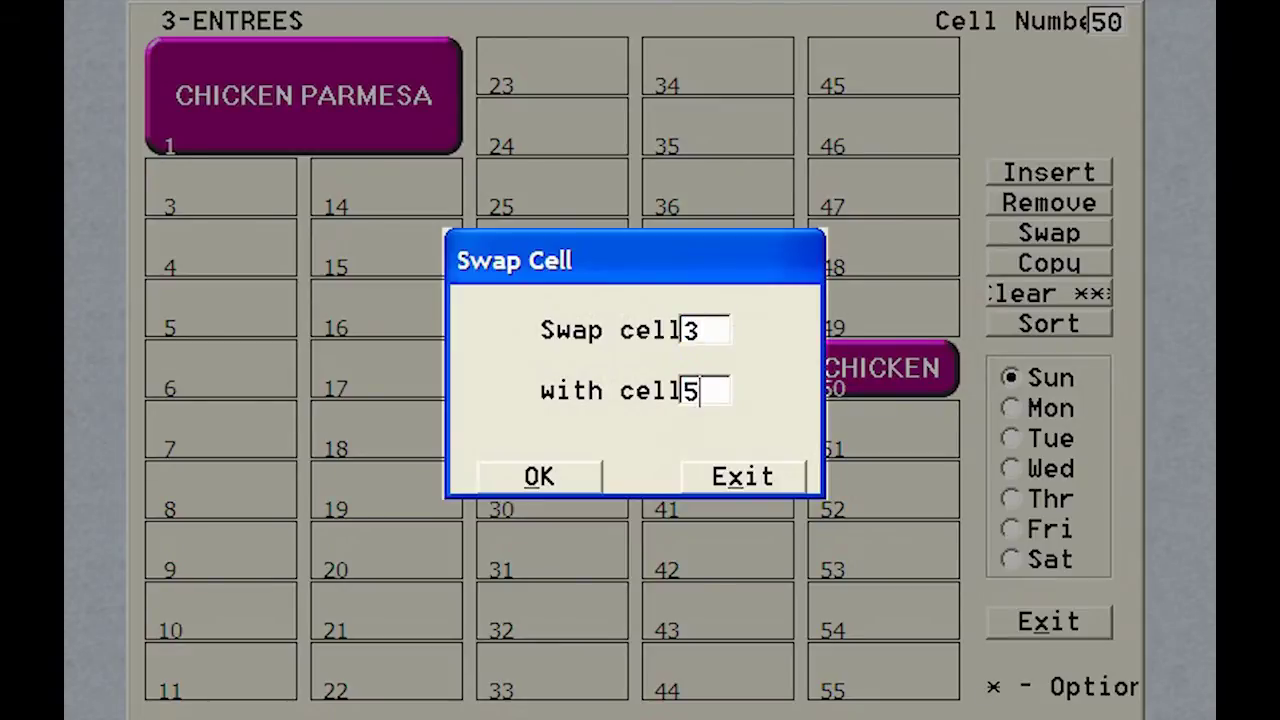
pyautogui.write('0')
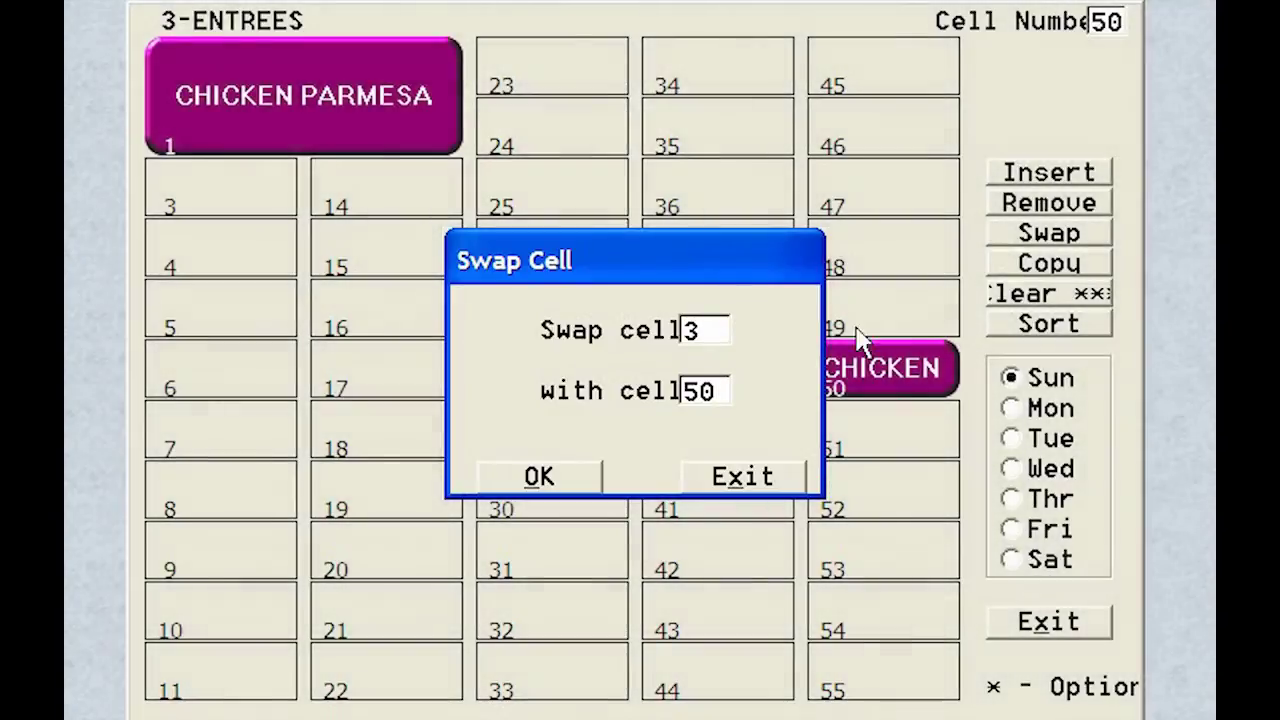
pyautogui.click(540, 484)
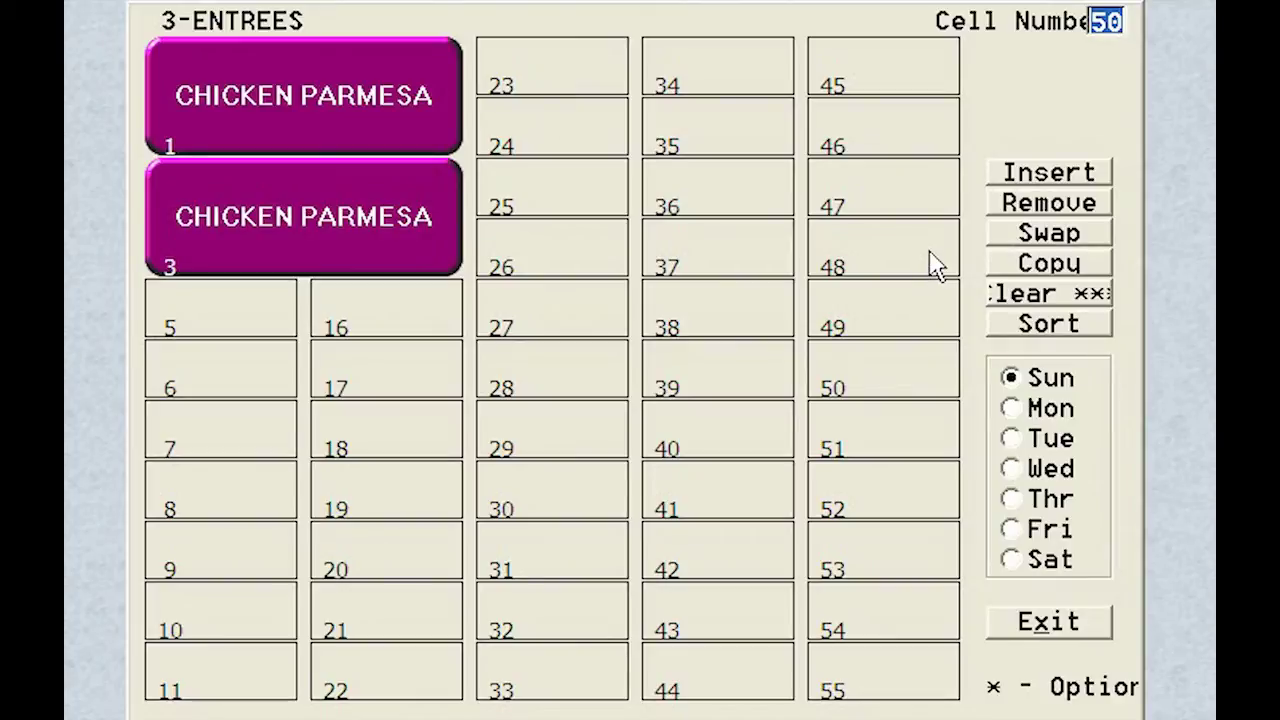
# Insert a blank cell at cell 3 of the ENTREES screen and remove it again
pyautogui.write('3')
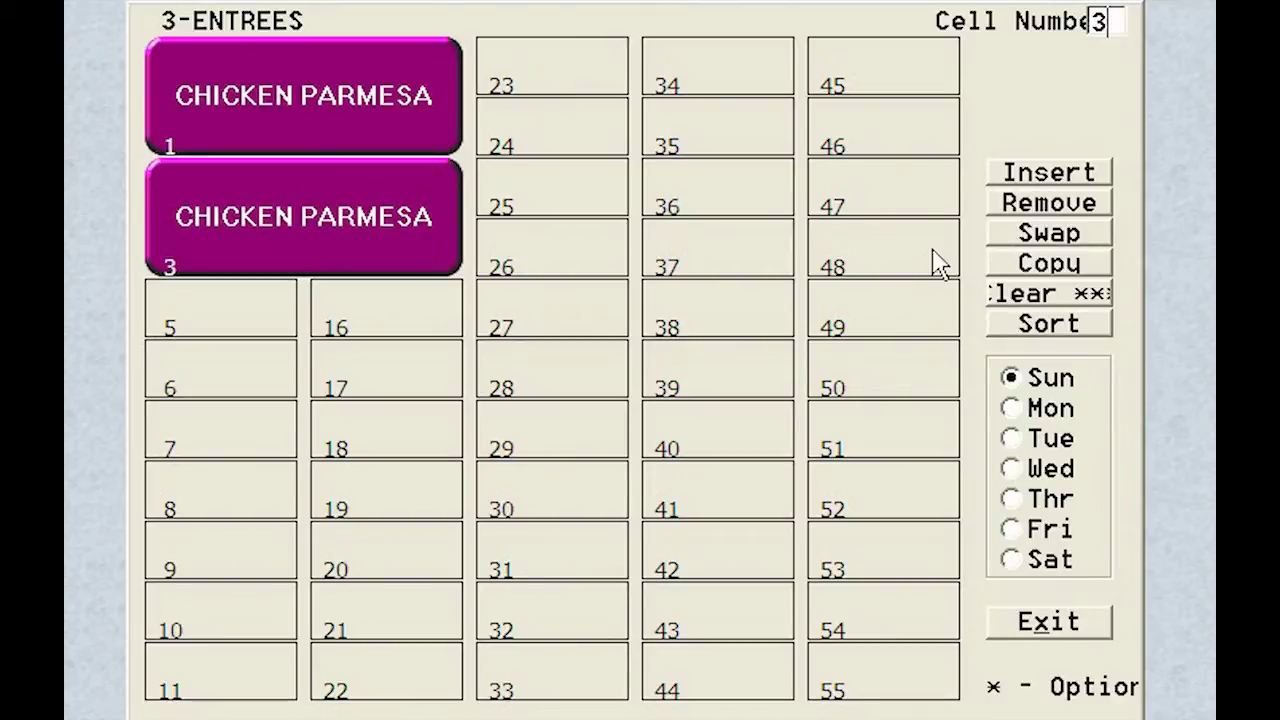
pyautogui.click(1060, 180)
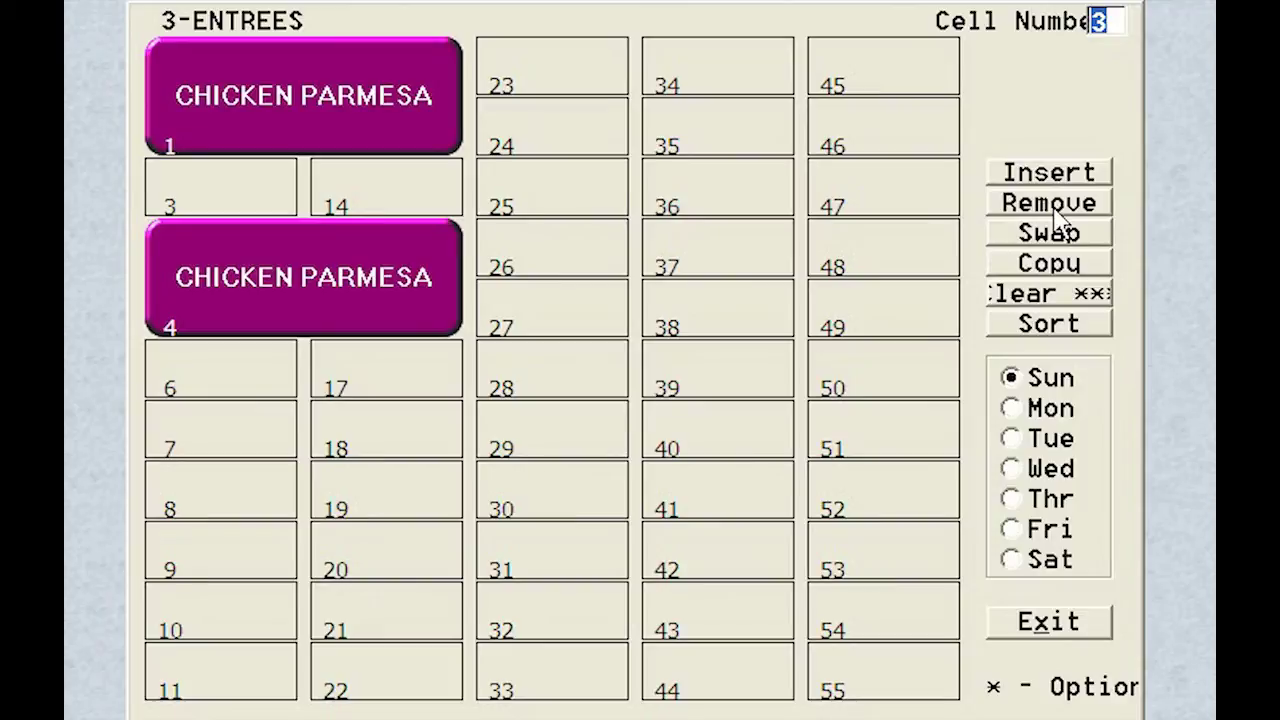
pyautogui.click(1057, 213)
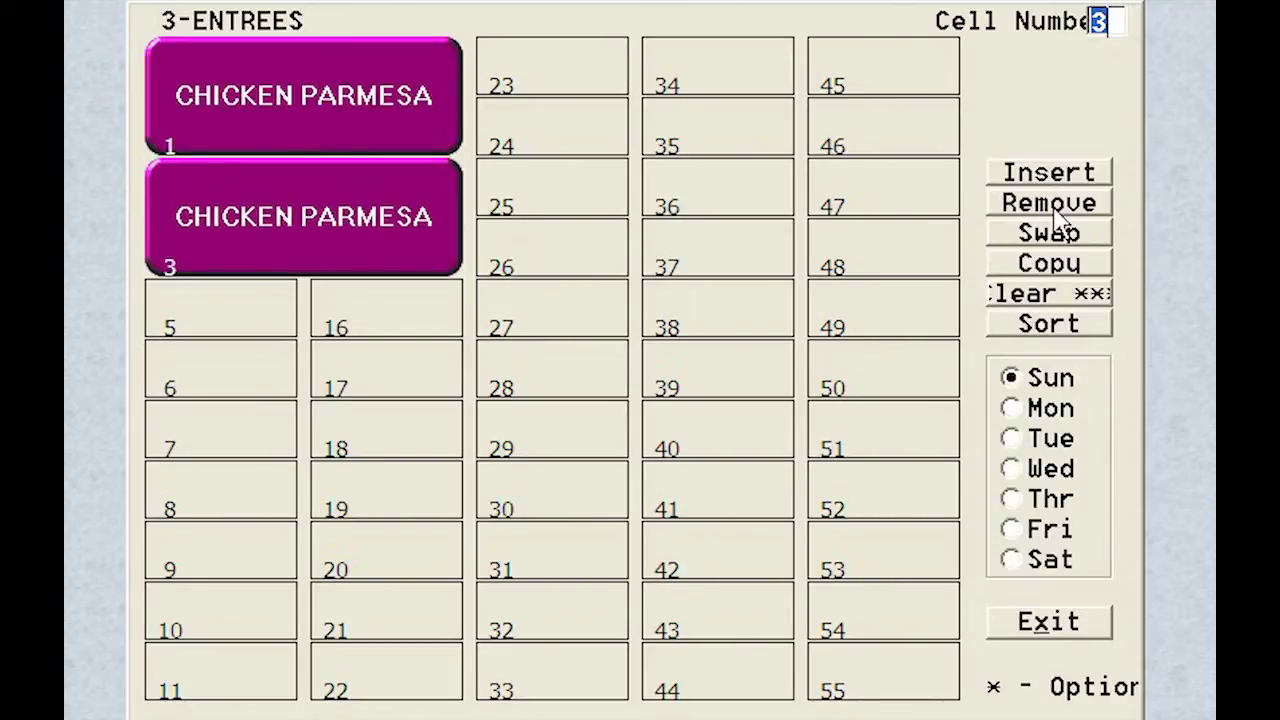
# Clear cell 3, CHICKEN PARME, from the Sunday ENTREES screen
pyautogui.click(1063, 297)
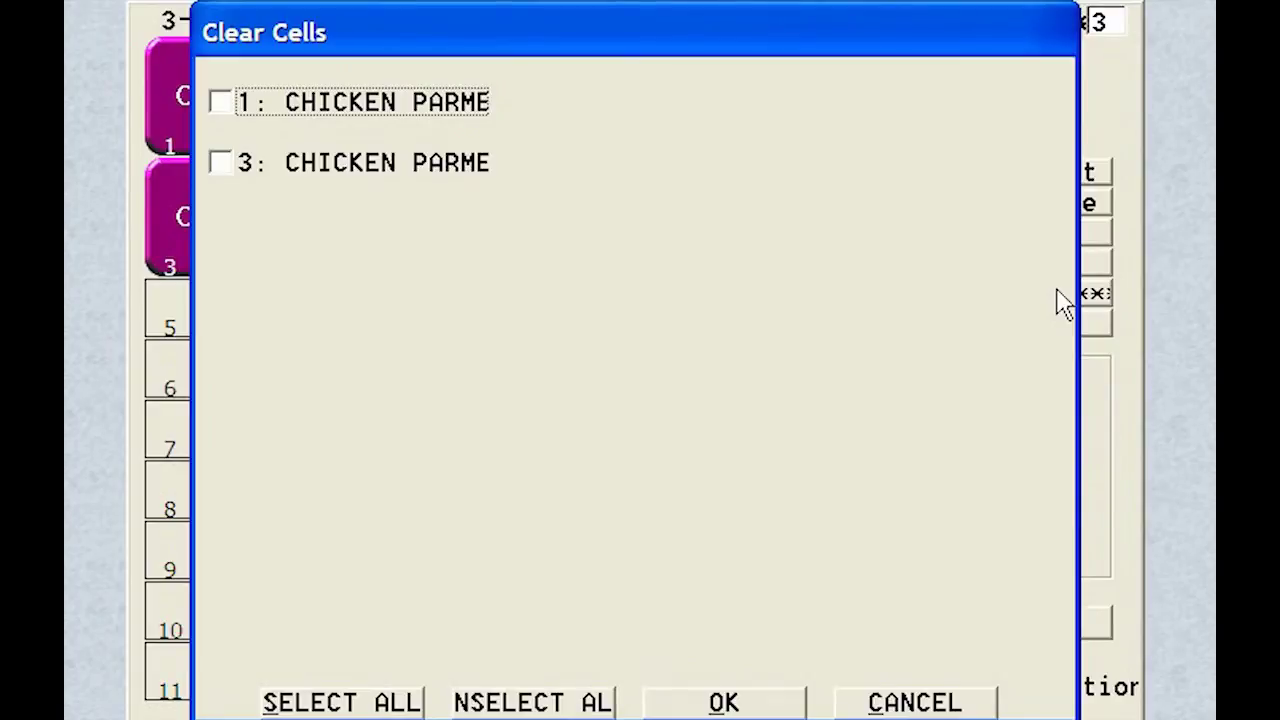
pyautogui.click(221, 165)
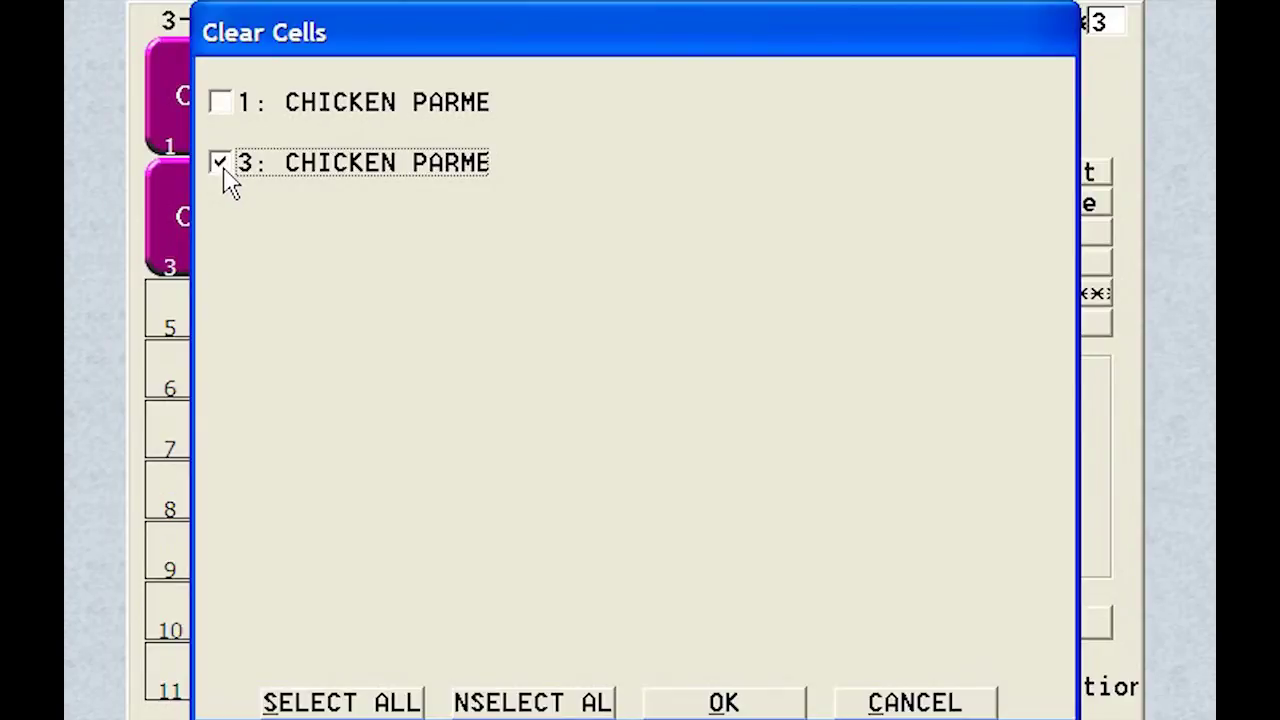
pyautogui.click(730, 703)
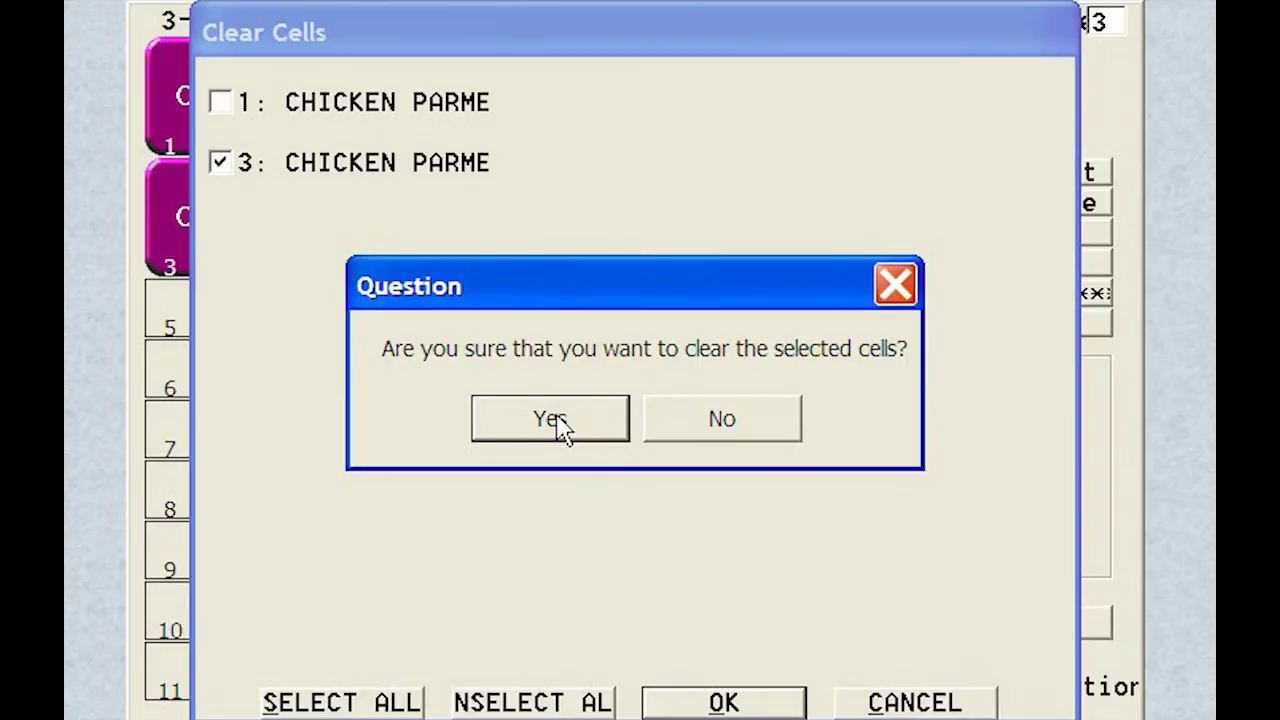
pyautogui.click(552, 420)
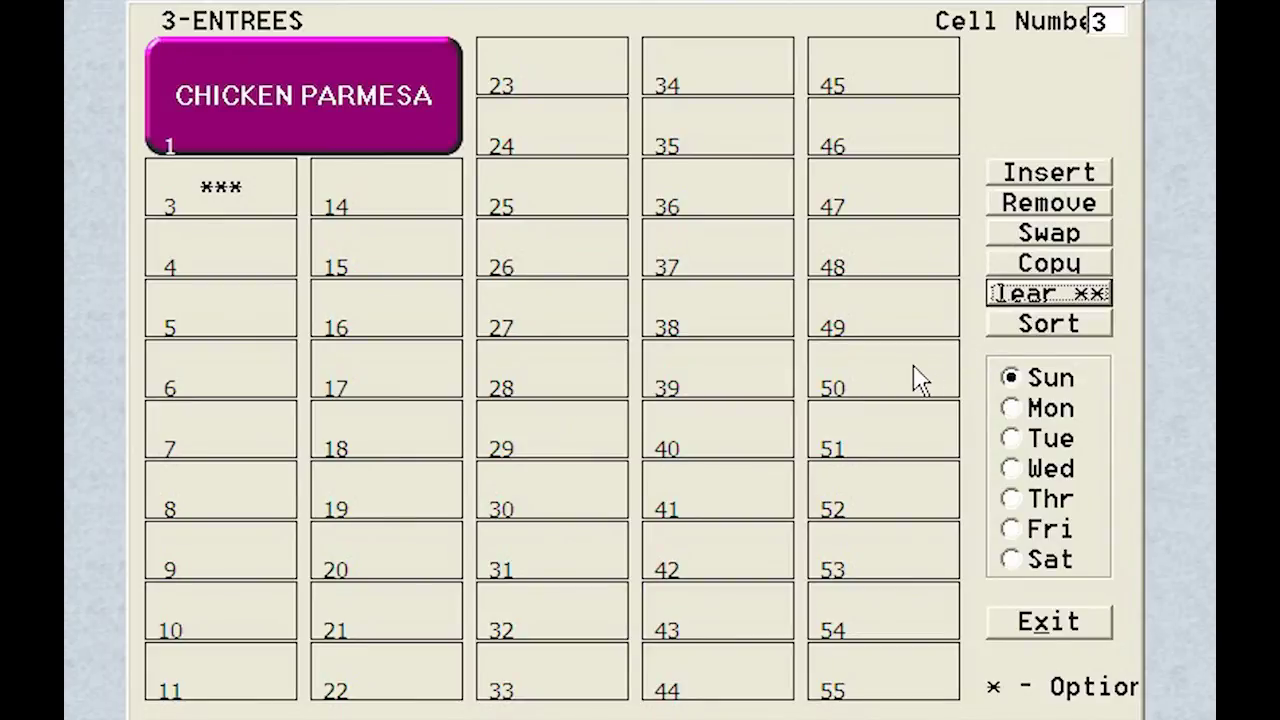
# Sort cells 1 through 11 of screen 1, BURGERS & SANWICHES, in alphabetical order
pyautogui.click(1077, 620)
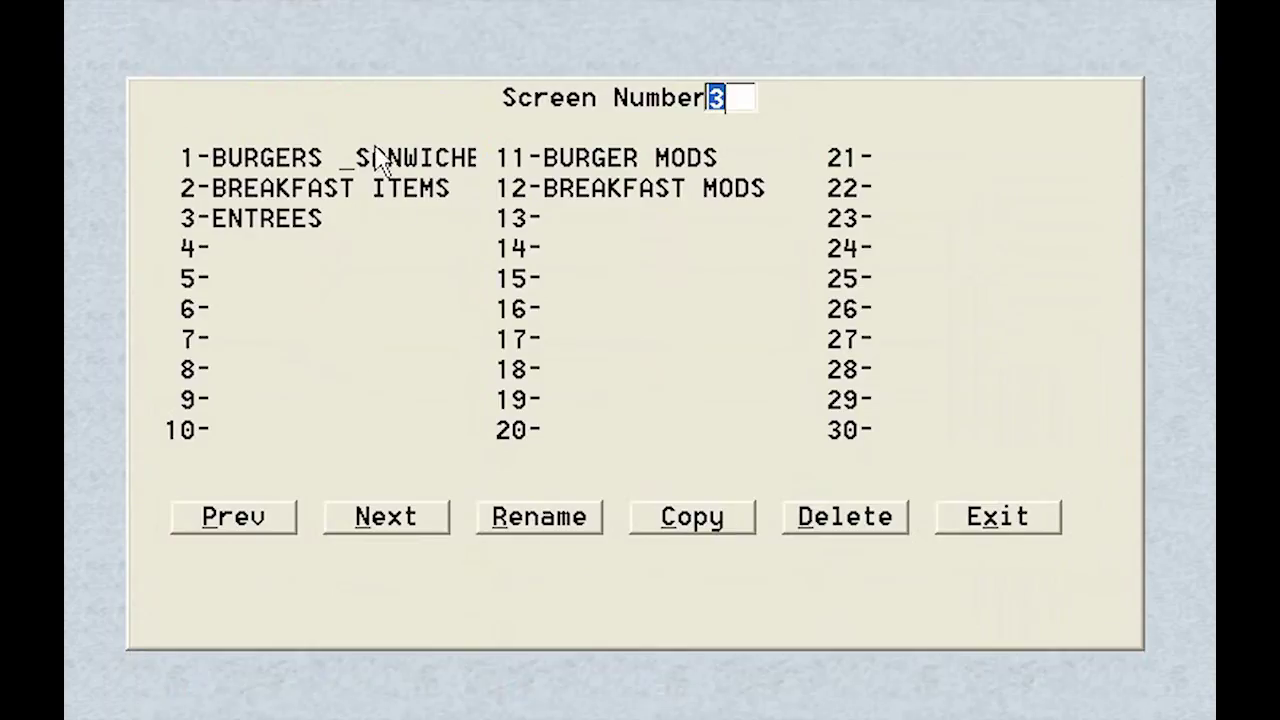
pyautogui.write('1')
pyautogui.press('Return')
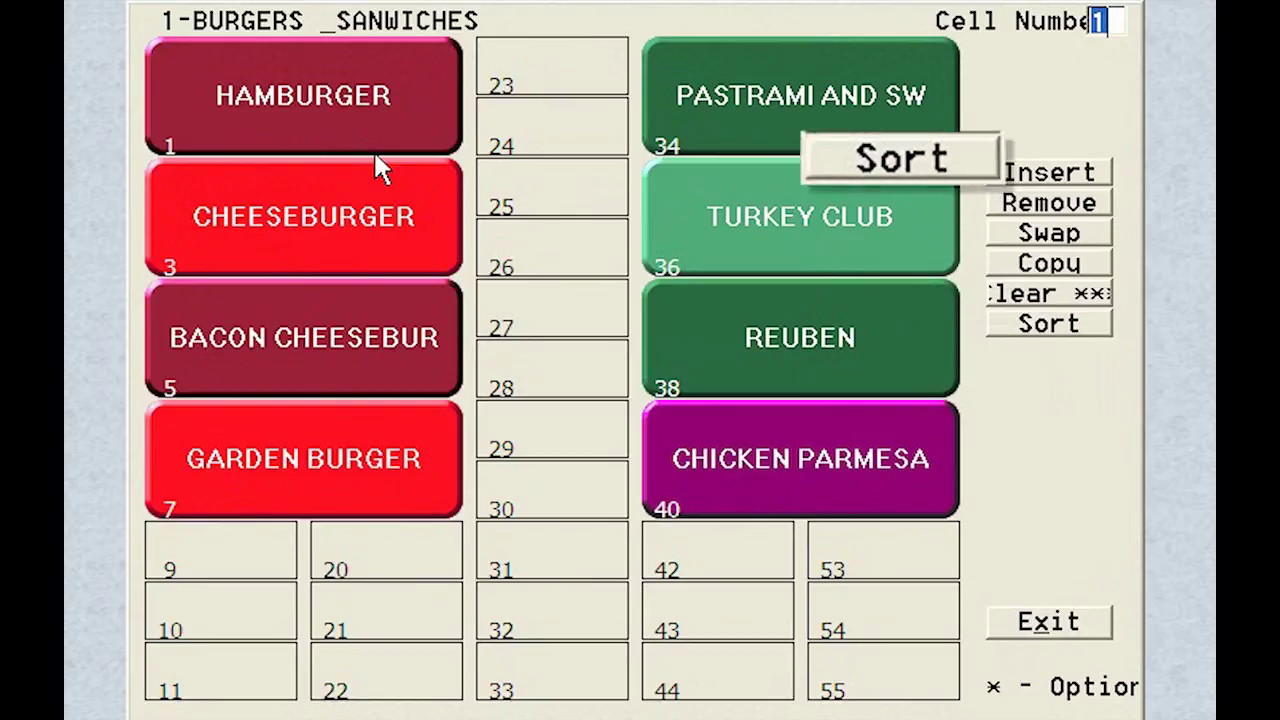
pyautogui.click(1038, 320)
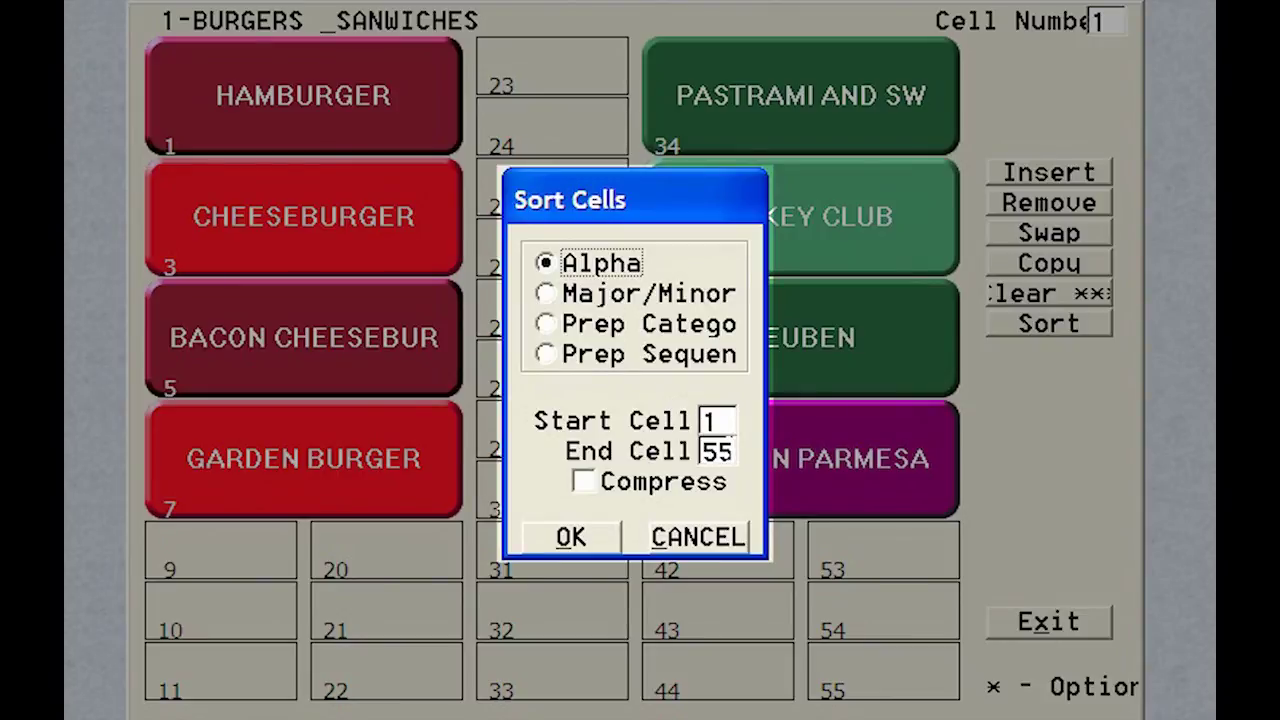
pyautogui.doubleClick(718, 452)
pyautogui.write('11')
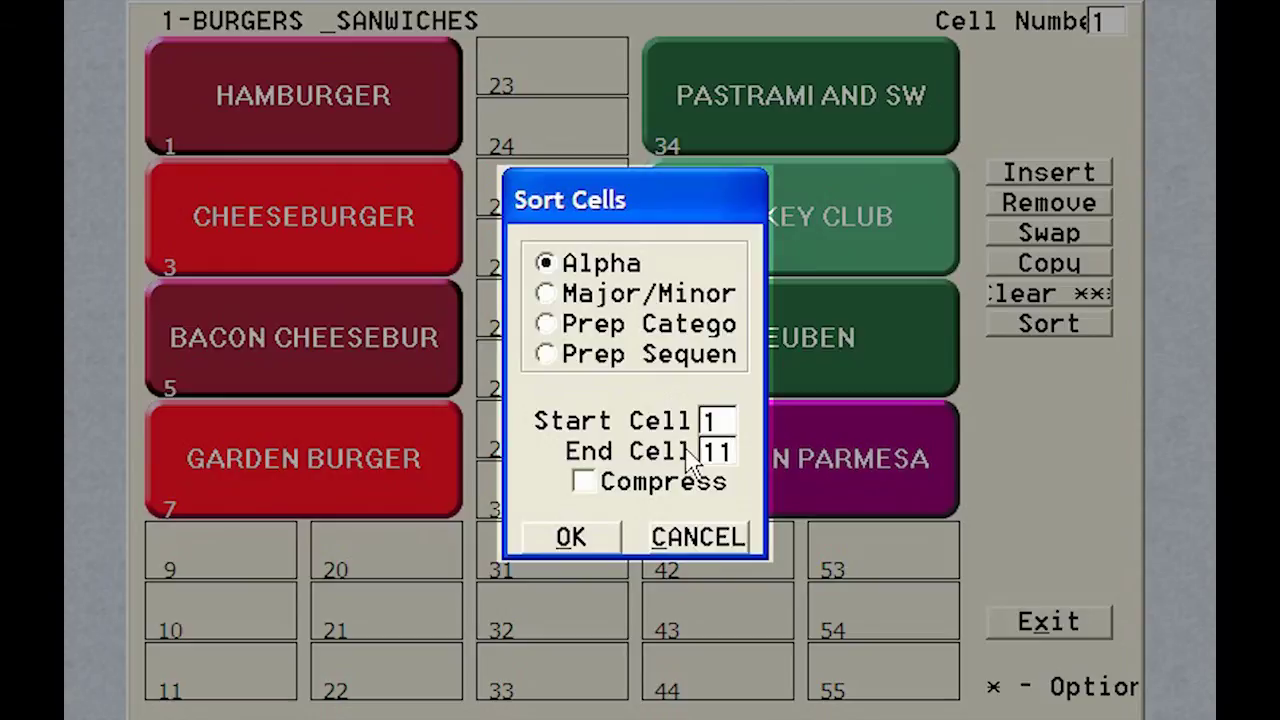
pyautogui.click(588, 488)
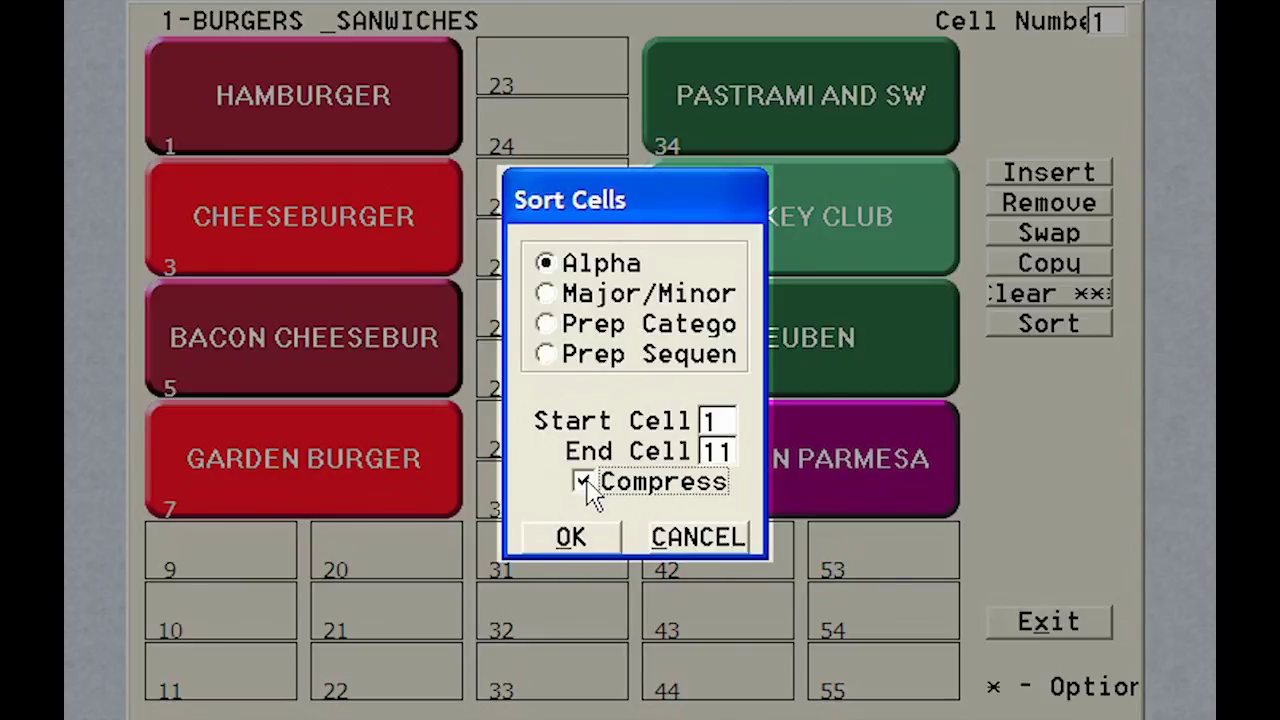
pyautogui.click(586, 484)
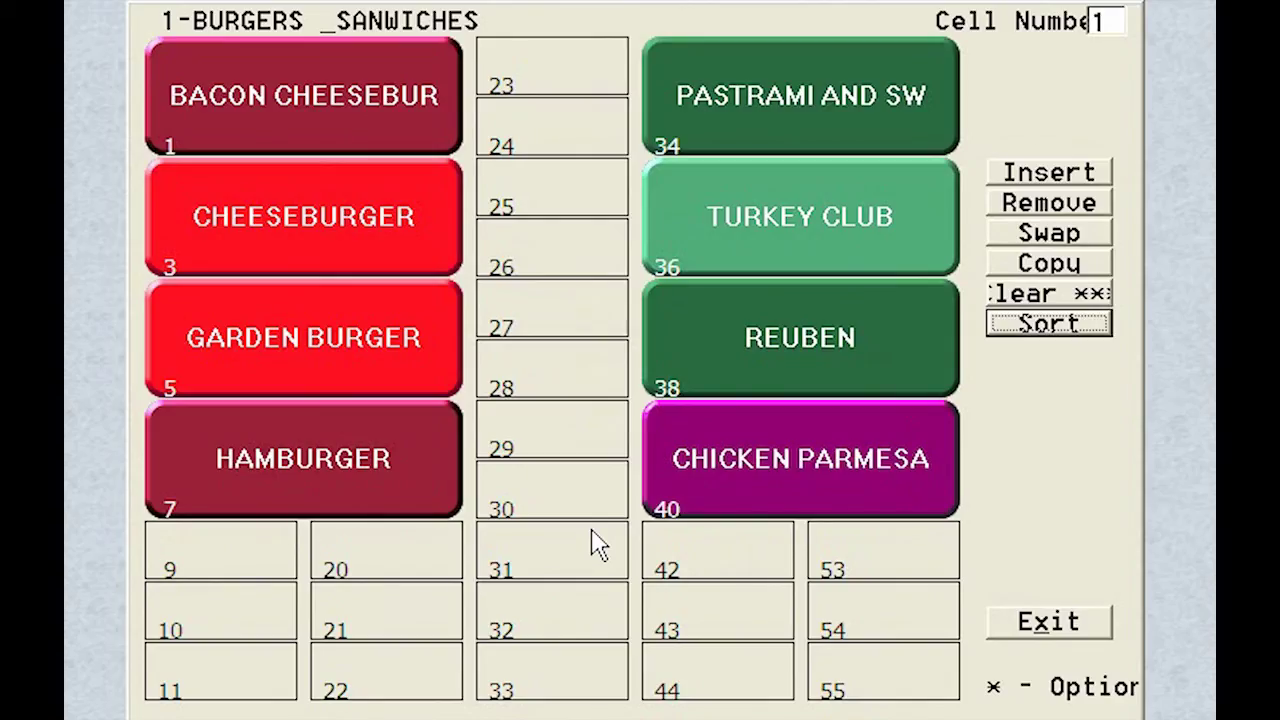
# Copy cell 1, CHICKEN PARMESAN, from screen 3-ENTREES into cell 1 of the Monday version of the ENTREES screen
pyautogui.click(1030, 628)
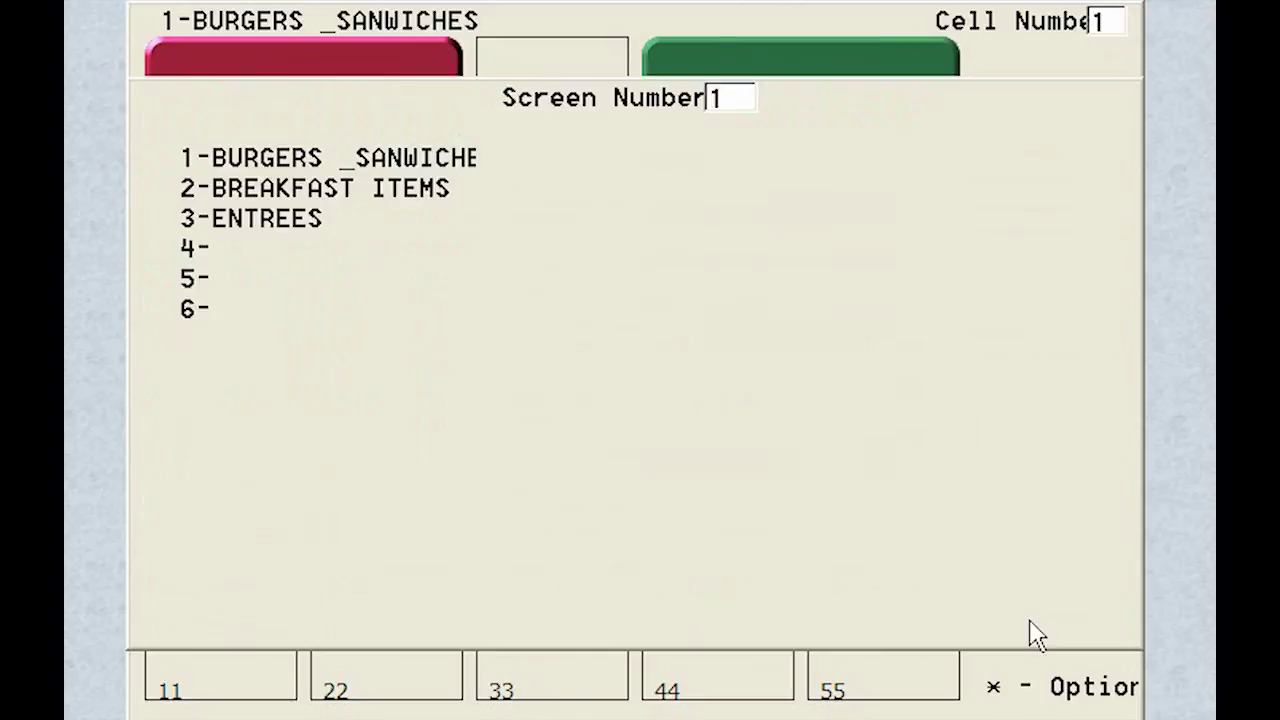
pyautogui.write('3')
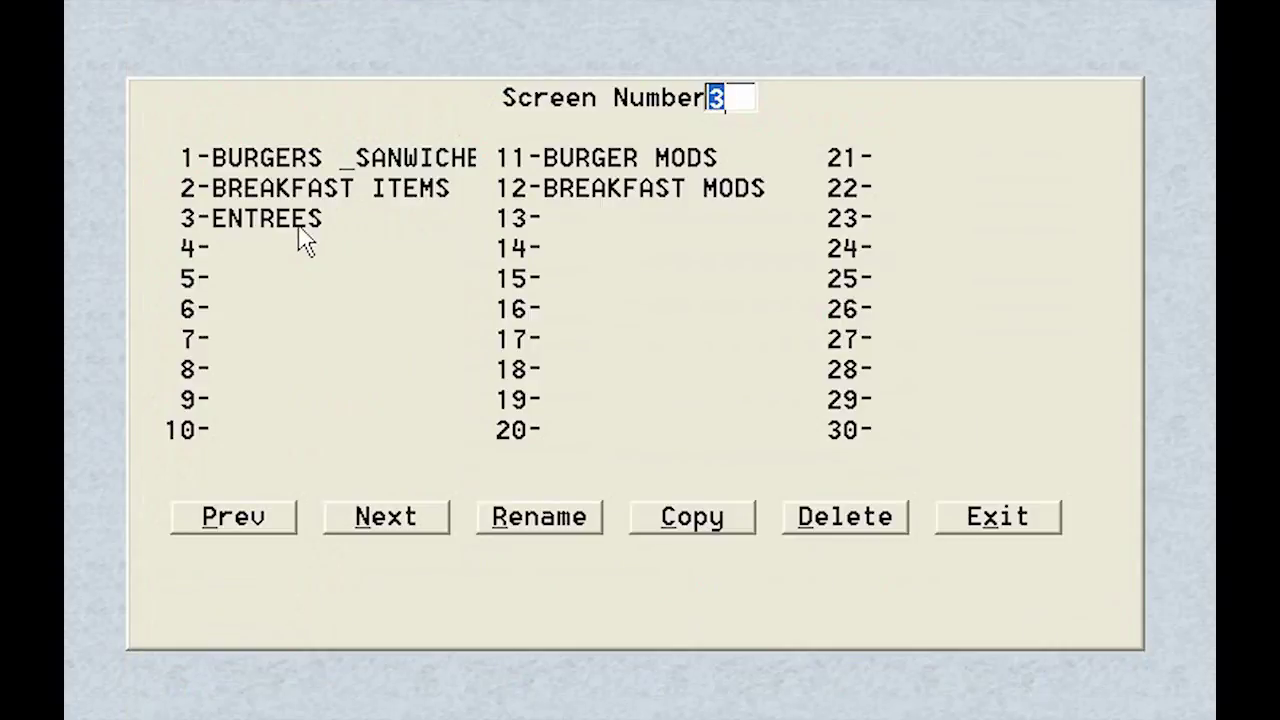
pyautogui.press('Return')
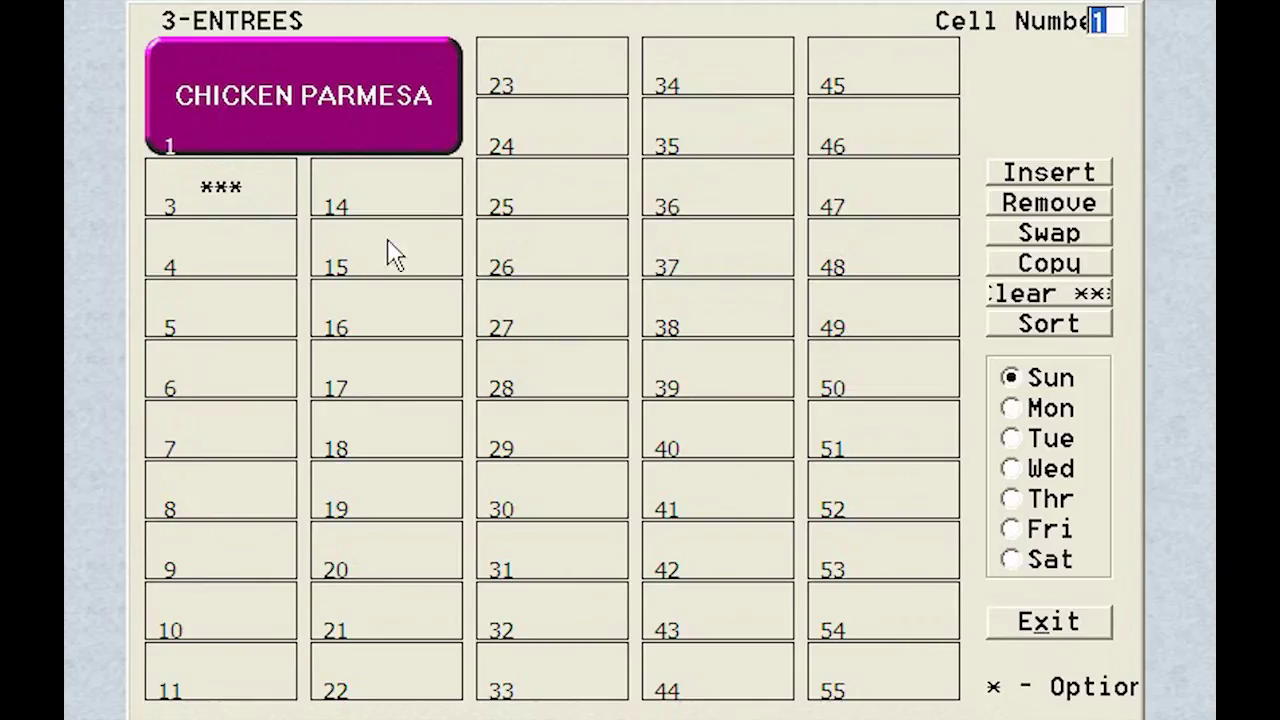
pyautogui.click(1053, 418)
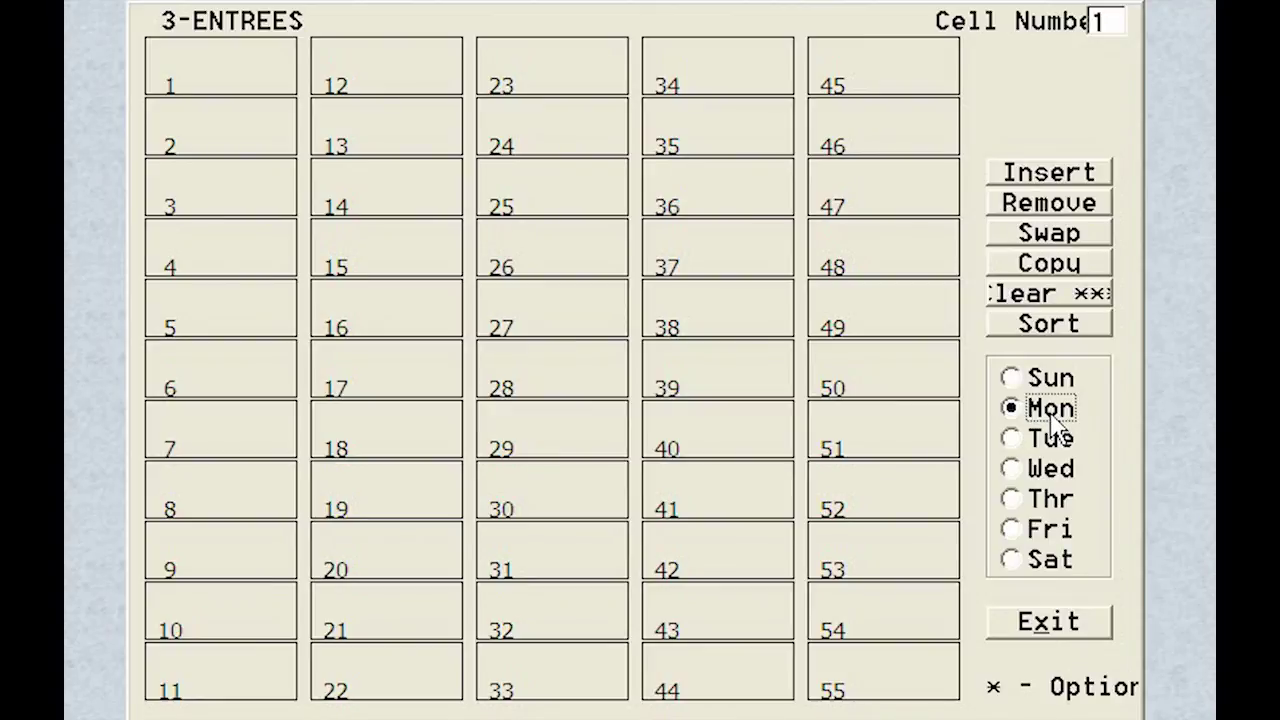
pyautogui.click(1042, 268)
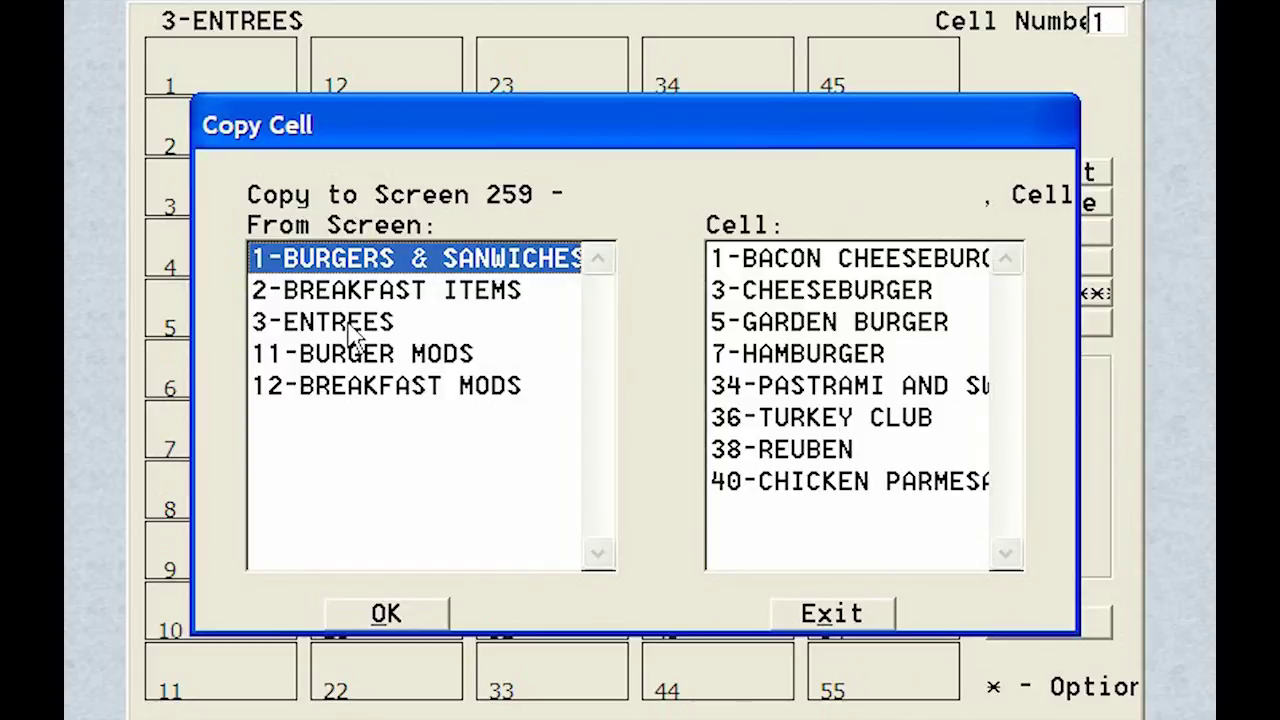
pyautogui.click(355, 330)
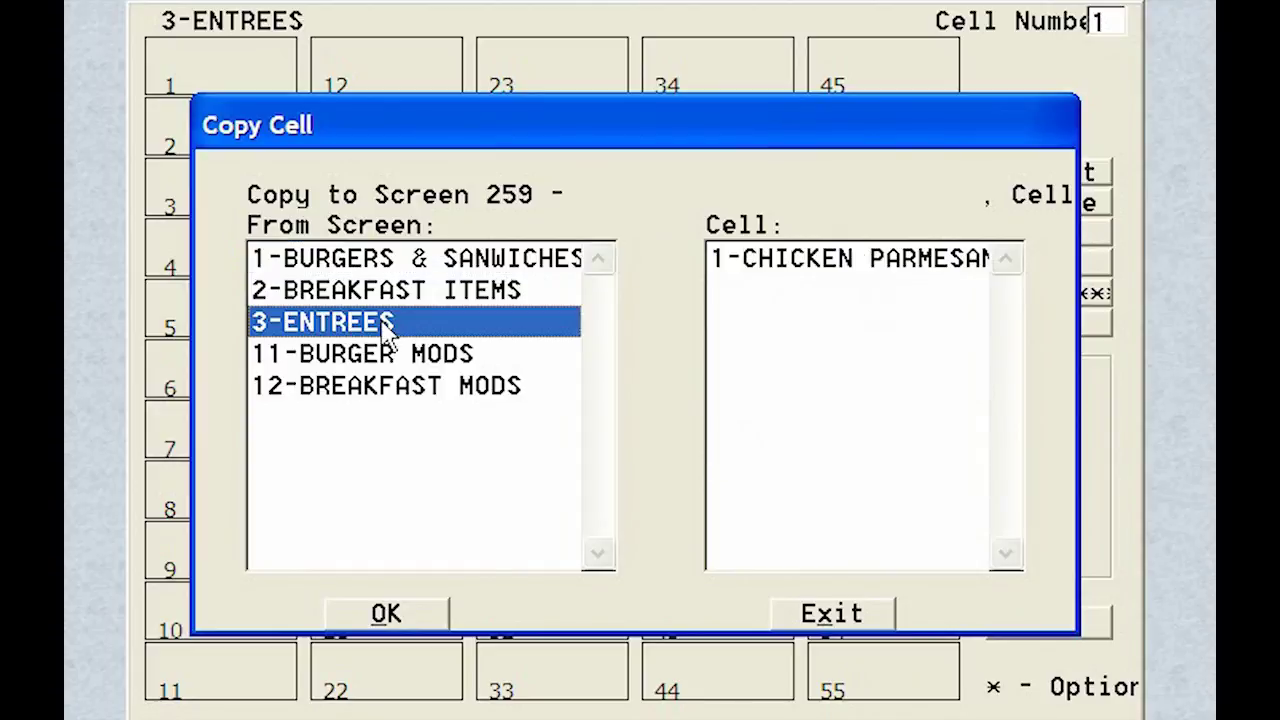
pyautogui.click(806, 266)
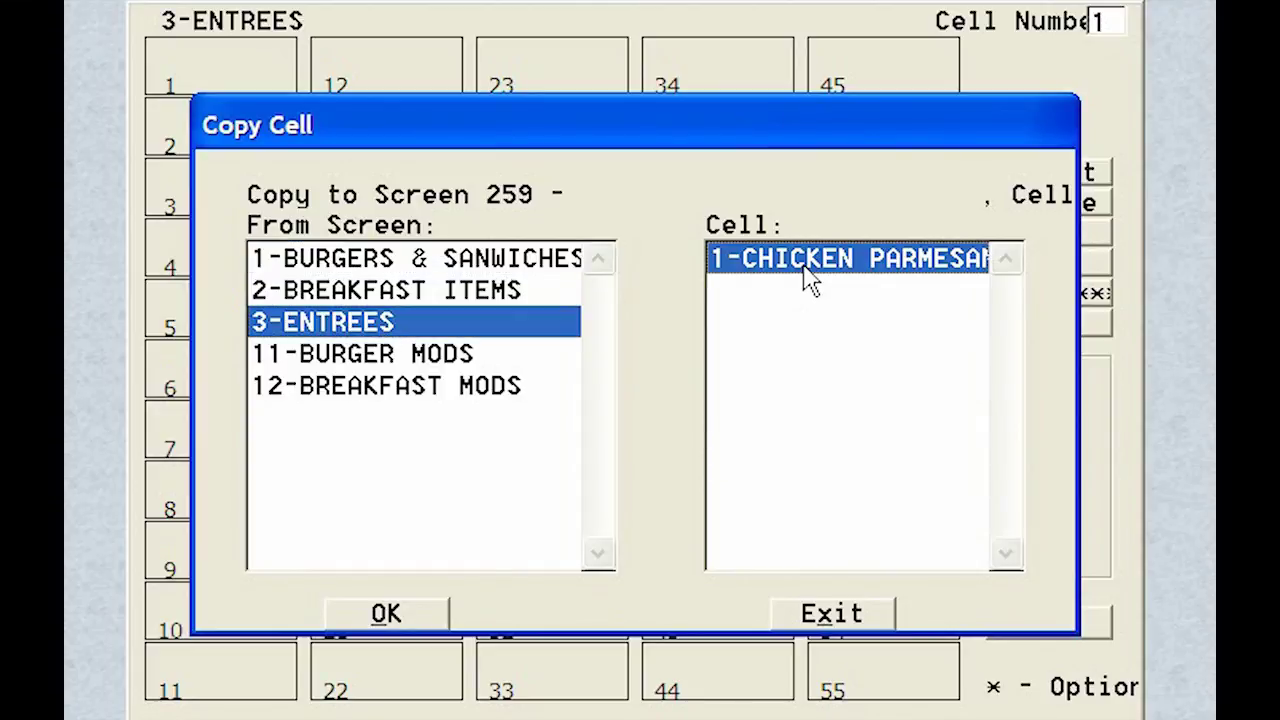
pyautogui.click(405, 613)
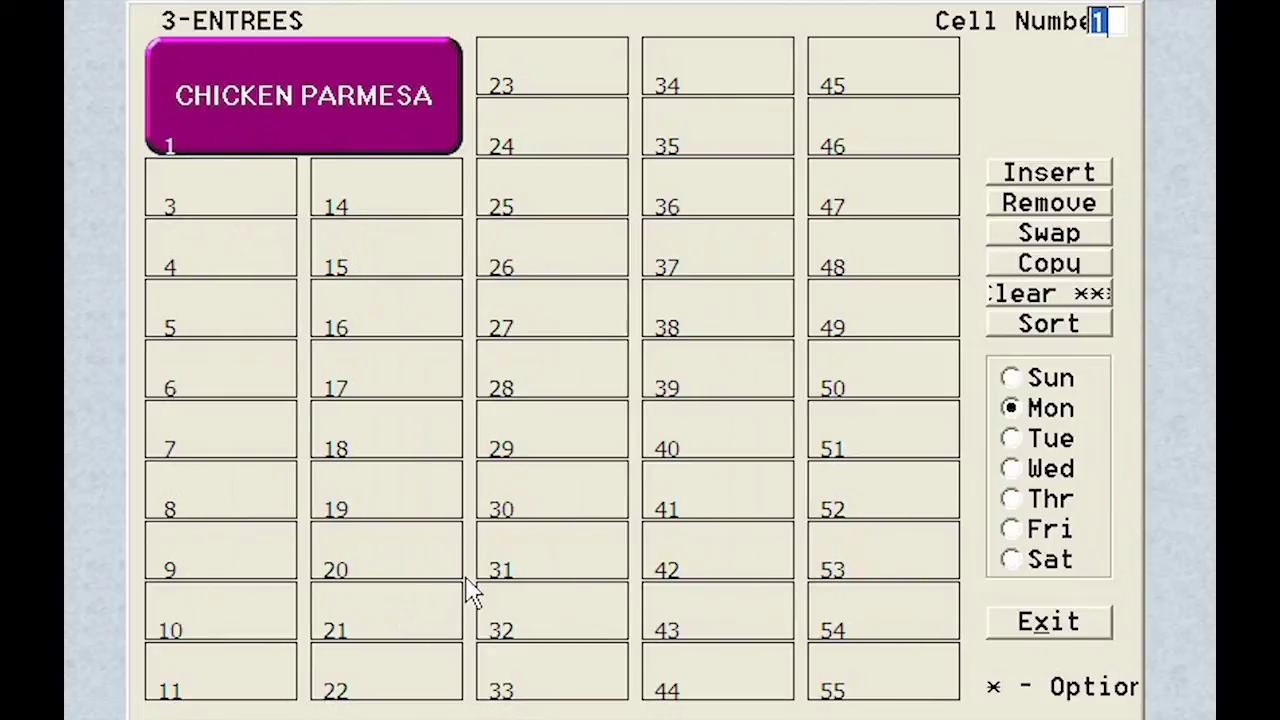